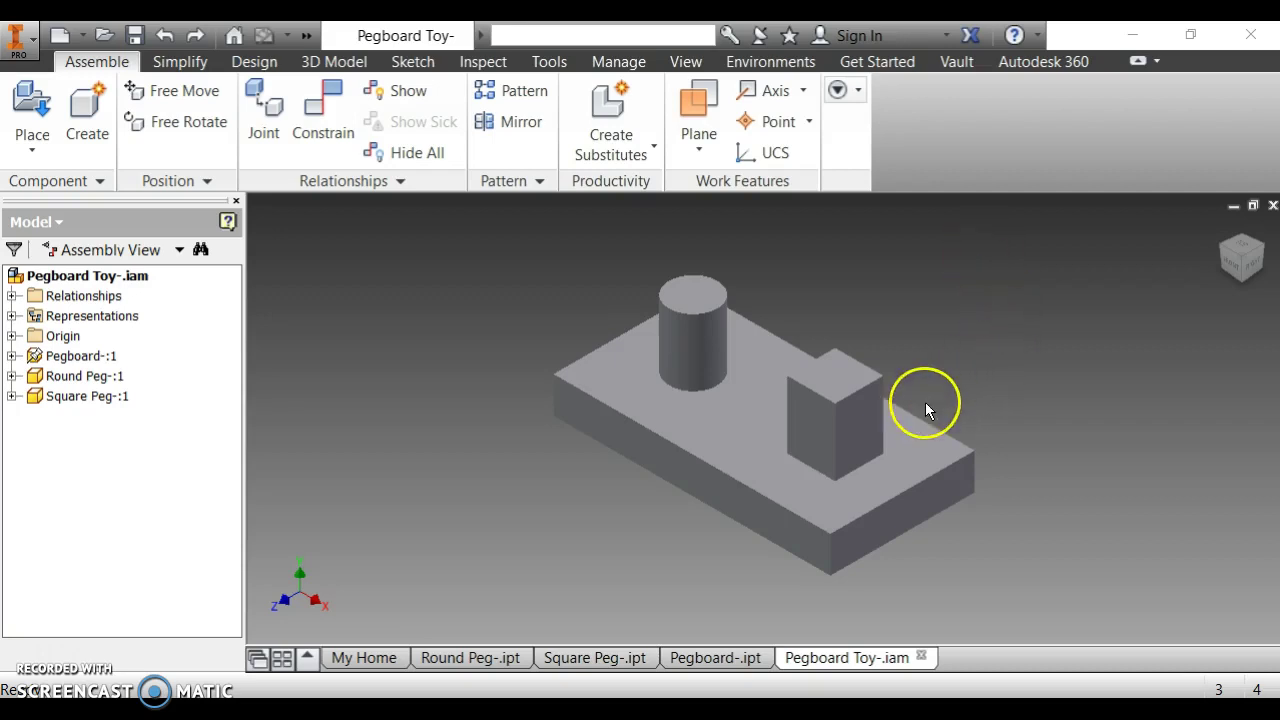
pyautogui.click(857, 432)
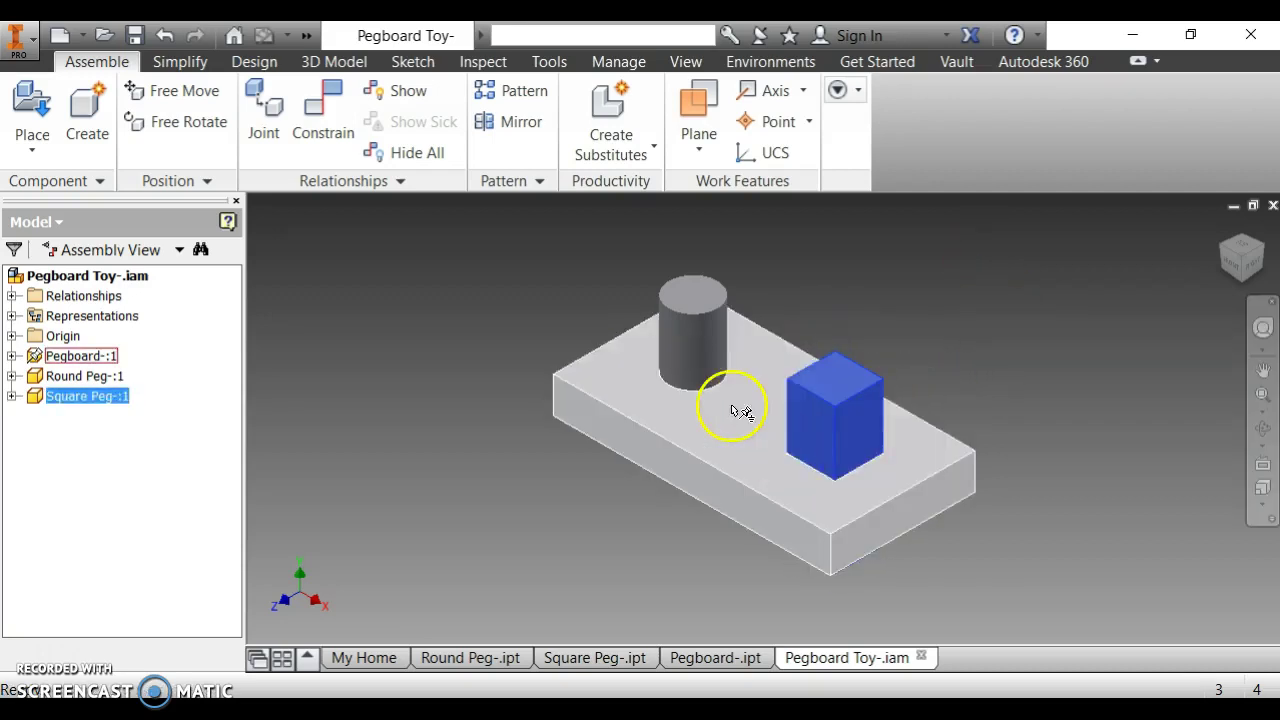
pyautogui.click(698, 370)
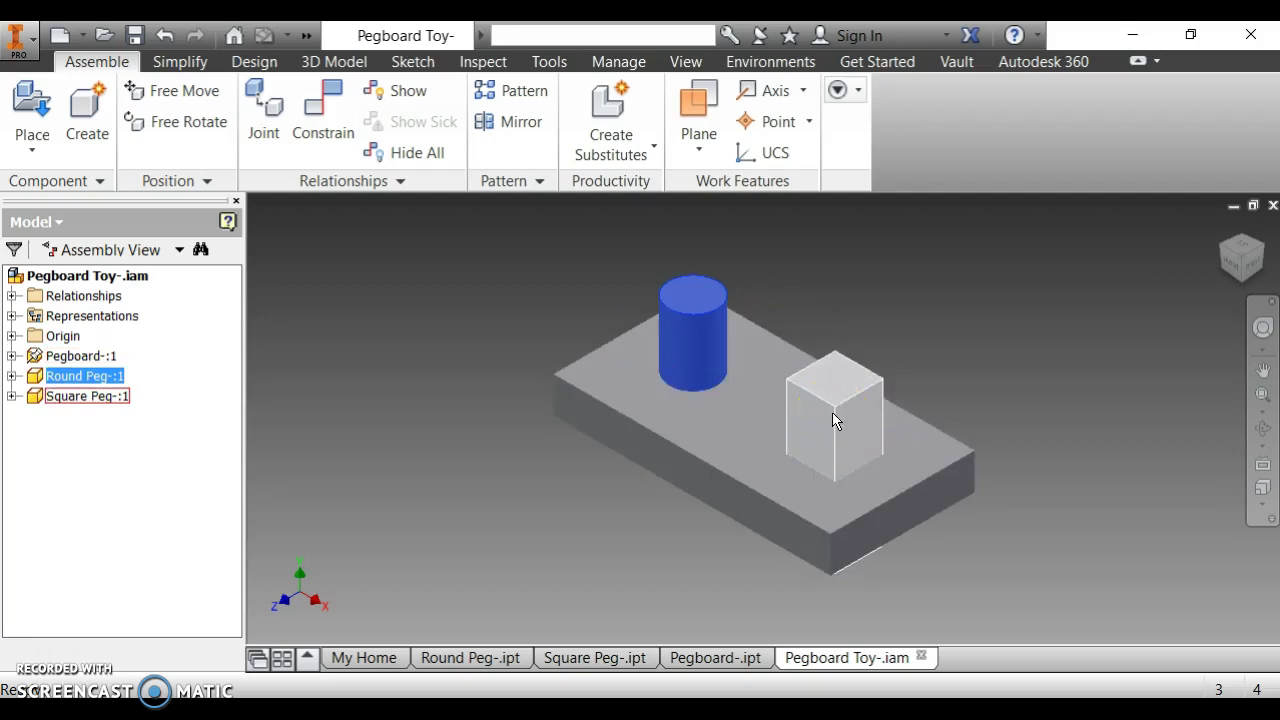
pyautogui.moveTo(833, 420)
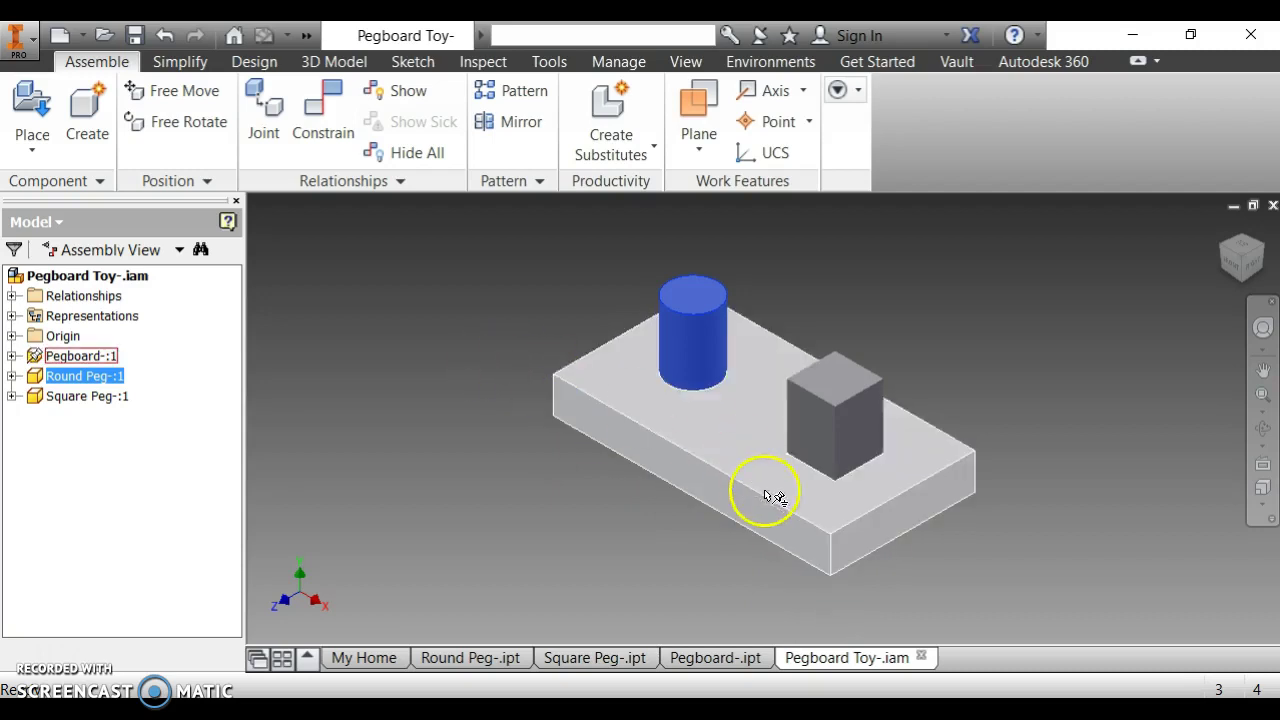
# - Create an in-place component named End-, overwriting the existing file, and place it on the pegboard's long front side face
pyautogui.click(90, 115)
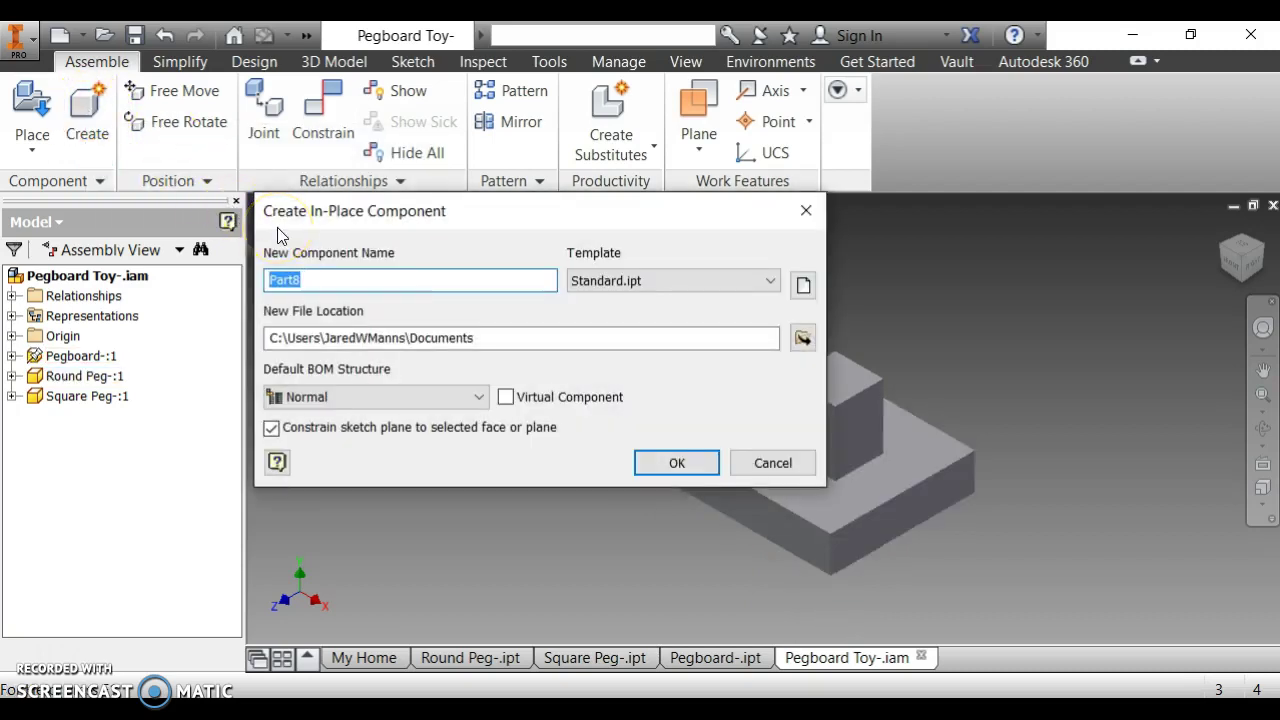
pyautogui.write('End-')
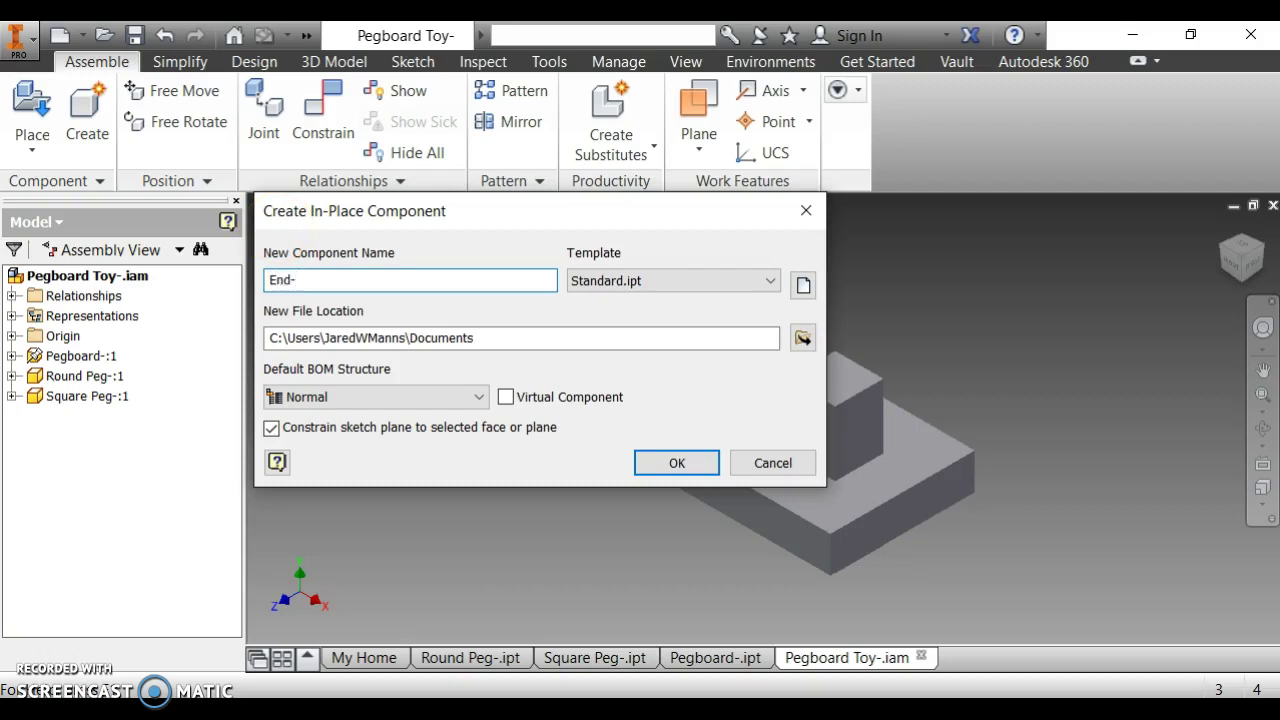
pyautogui.click(677, 464)
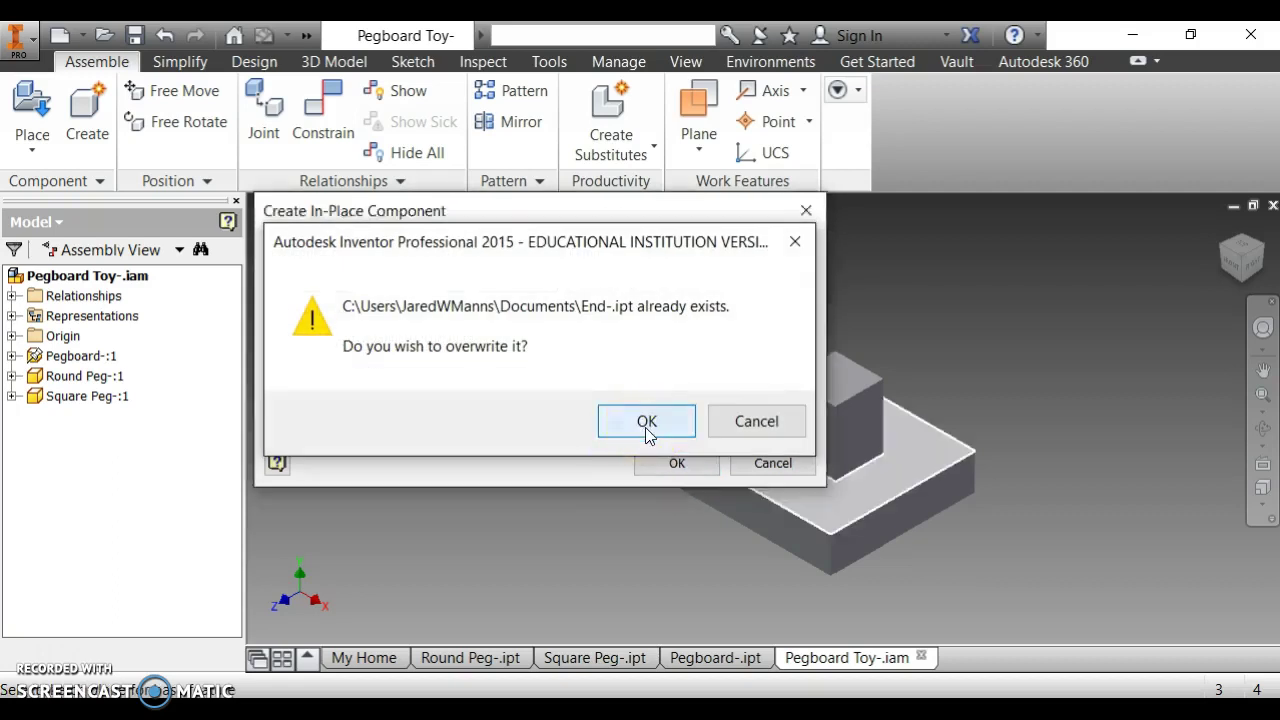
pyautogui.click(647, 424)
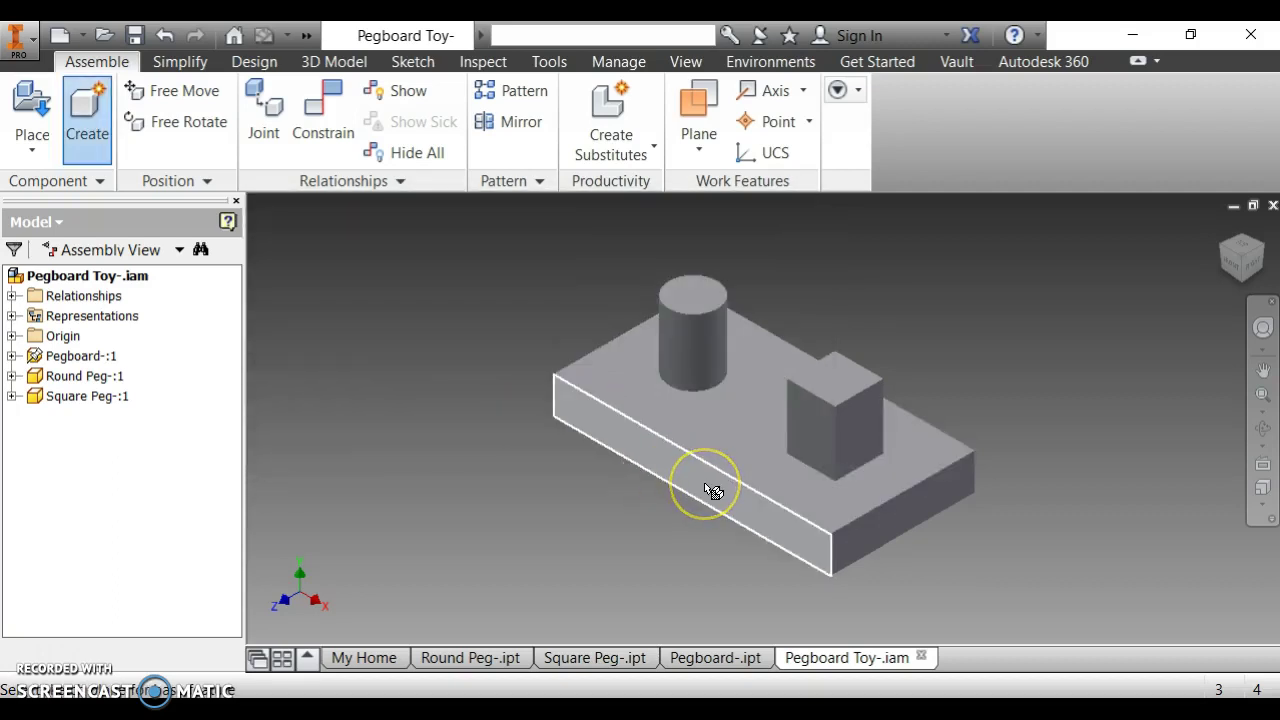
pyautogui.moveTo(706, 485)
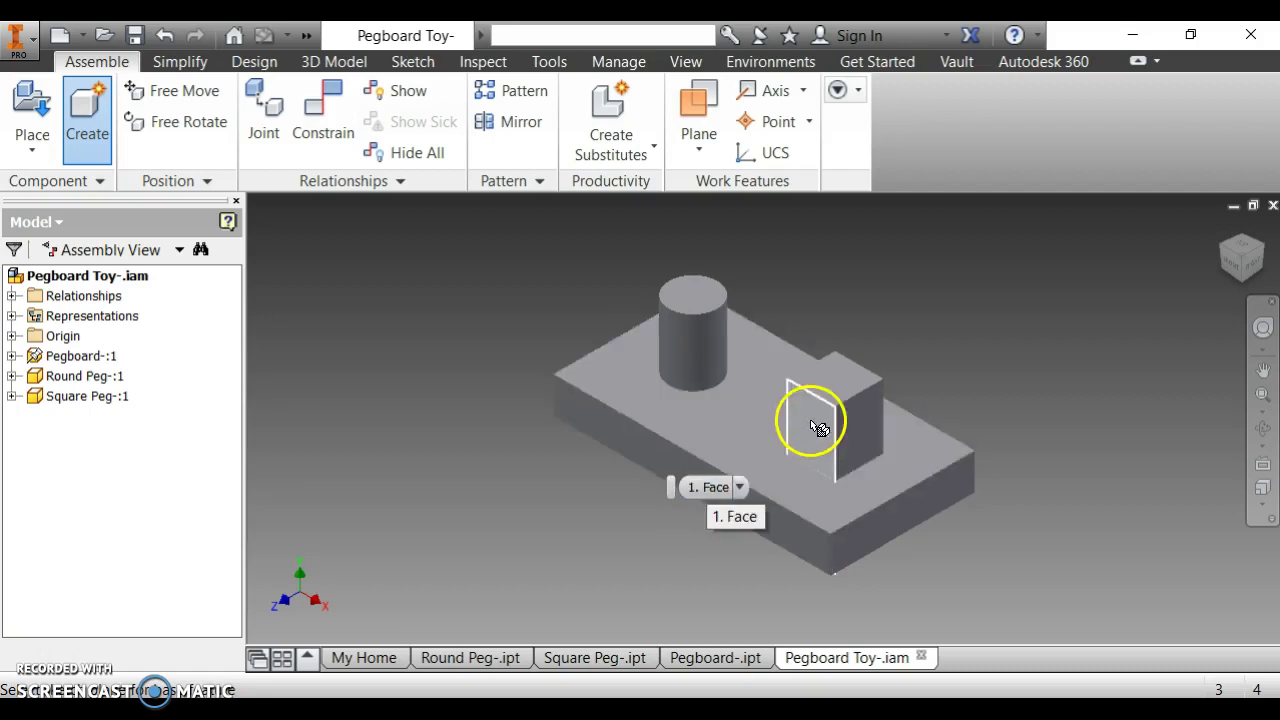
pyautogui.click(750, 423)
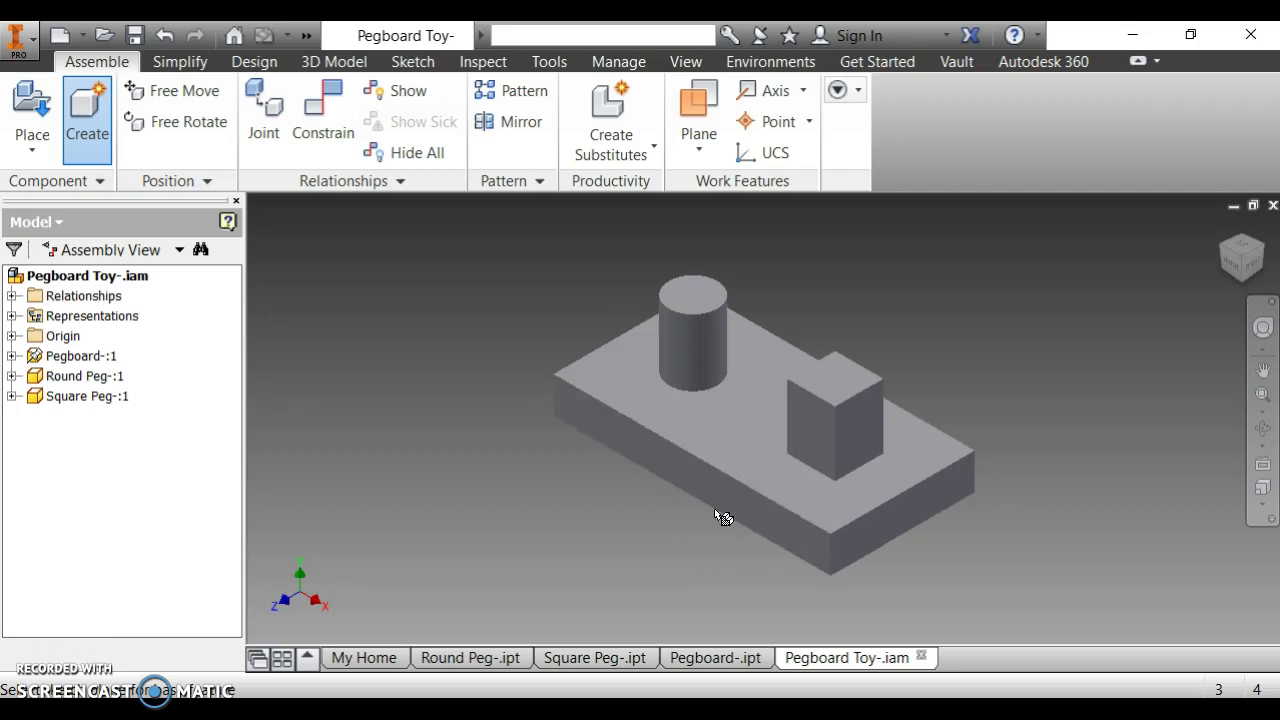
pyautogui.moveTo(716, 506); pyautogui.dragTo(657, 463)
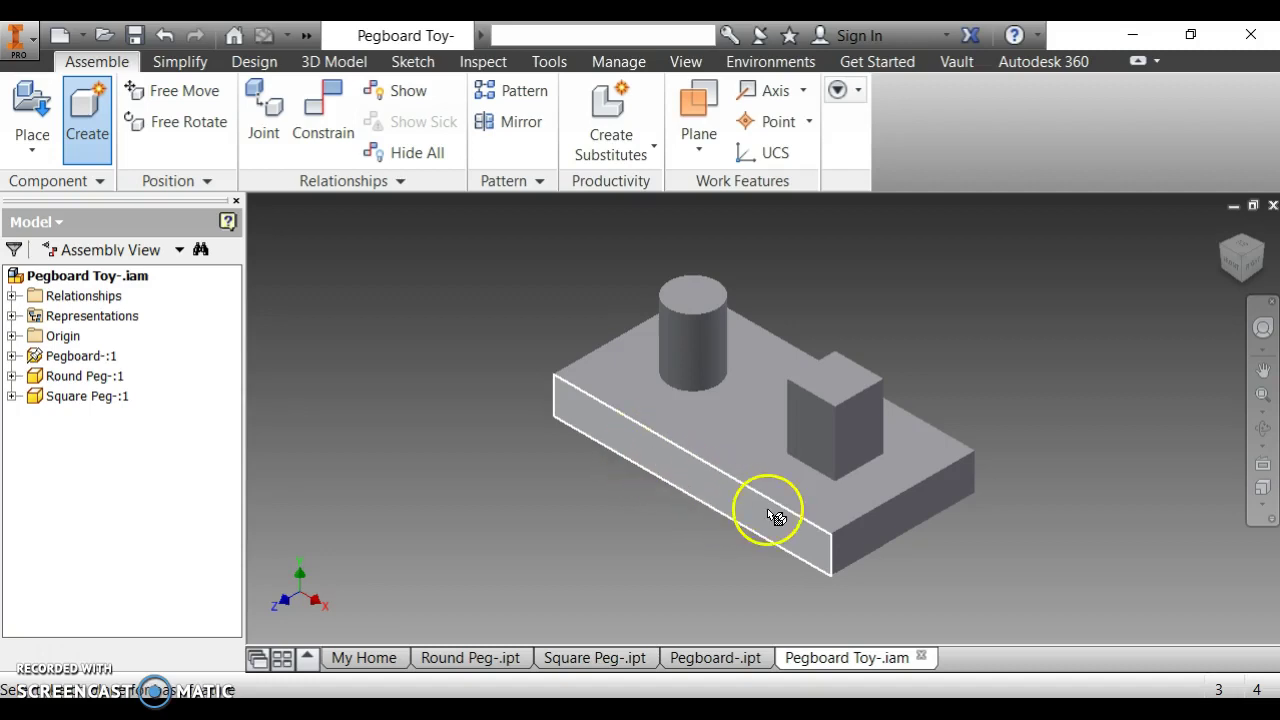
pyautogui.click(694, 490)
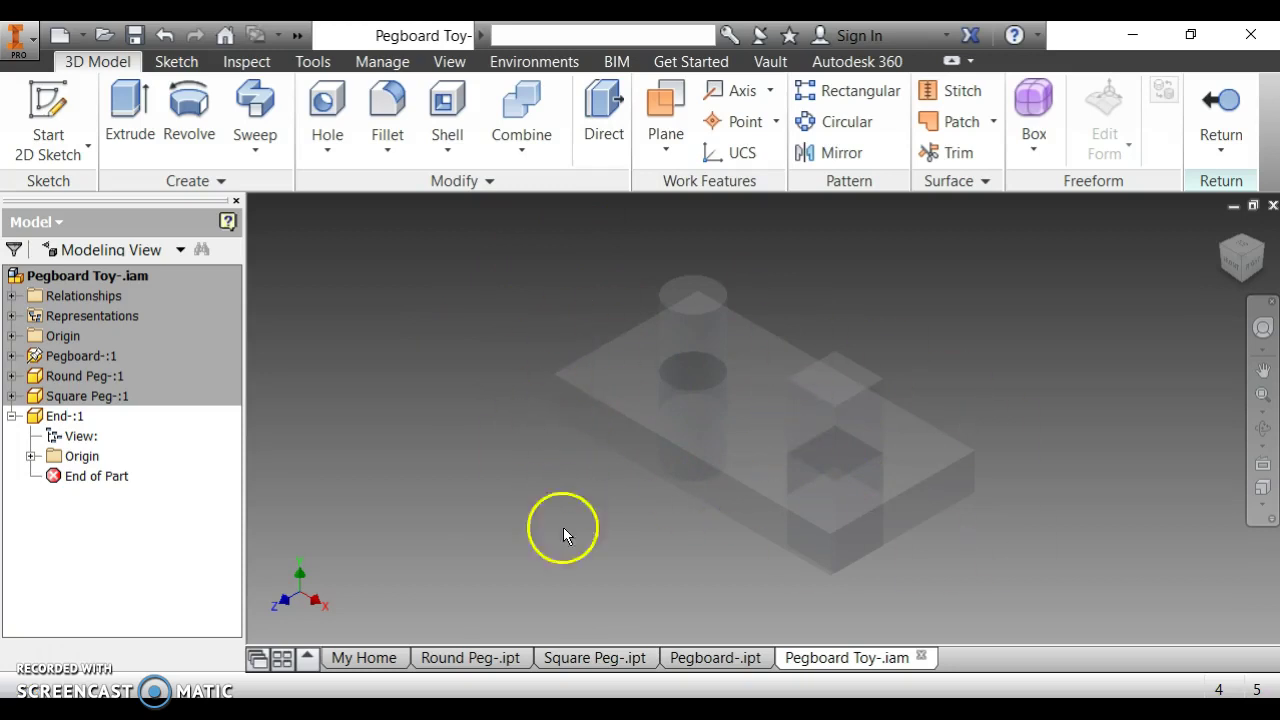
# - Start a sketch on the pegboard's long front side face and project that face's outline into it
pyautogui.rightClick(523, 457)
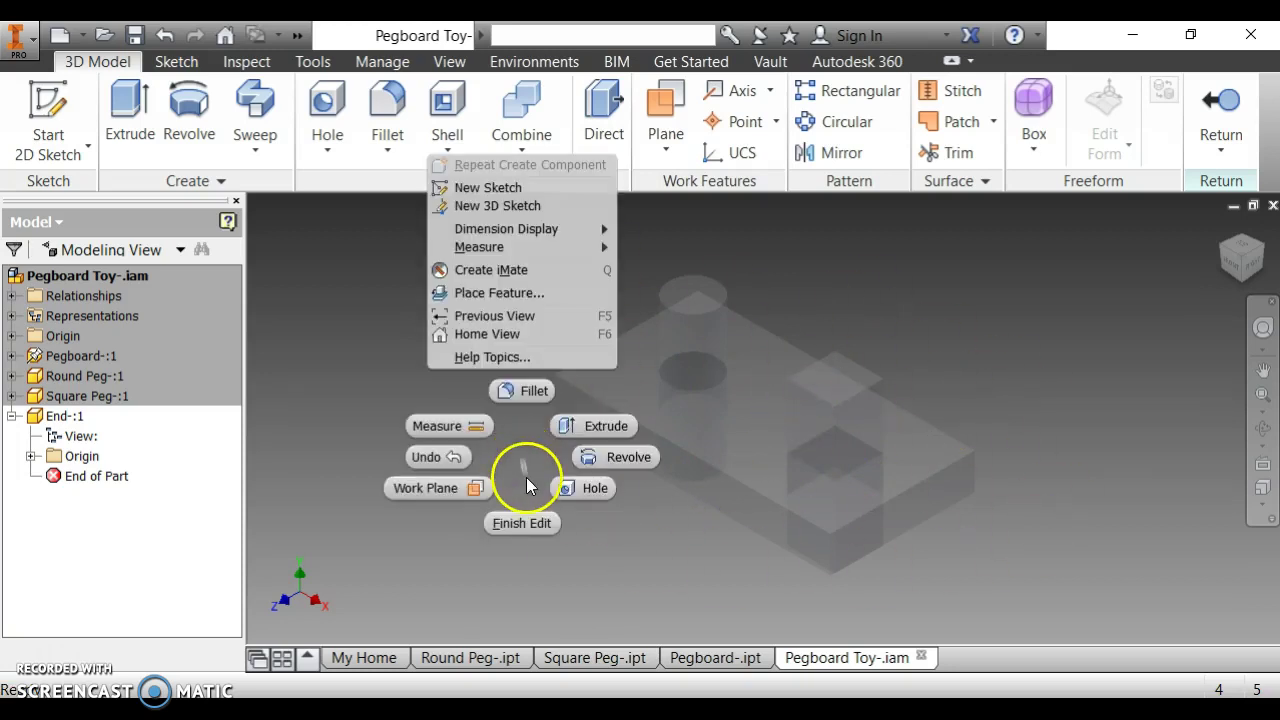
pyautogui.click(499, 190)
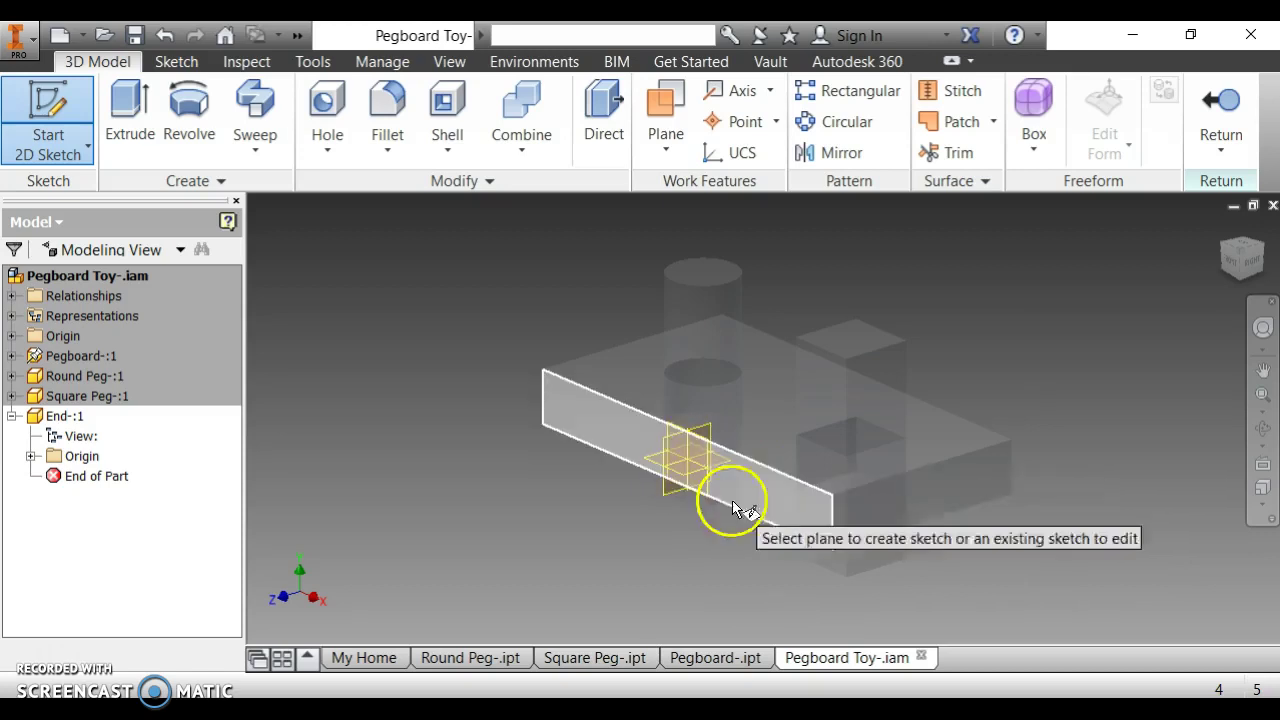
pyautogui.click(762, 497)
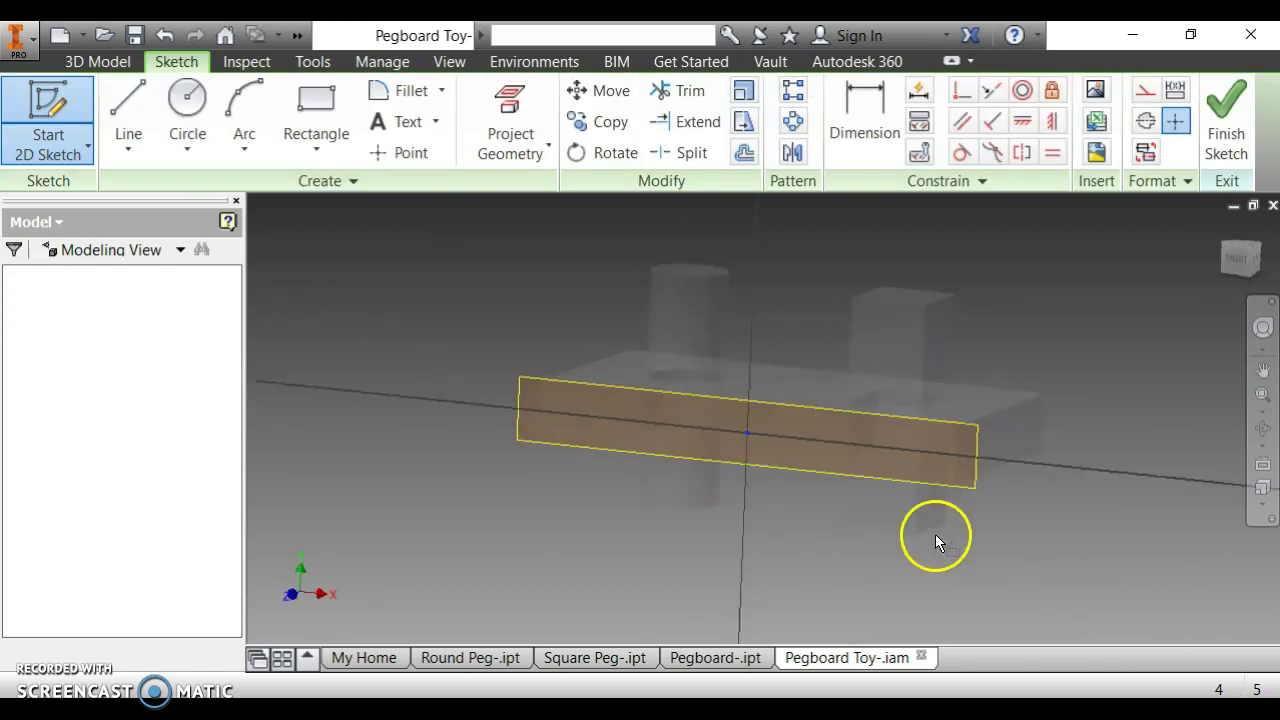
pyautogui.click(511, 108)
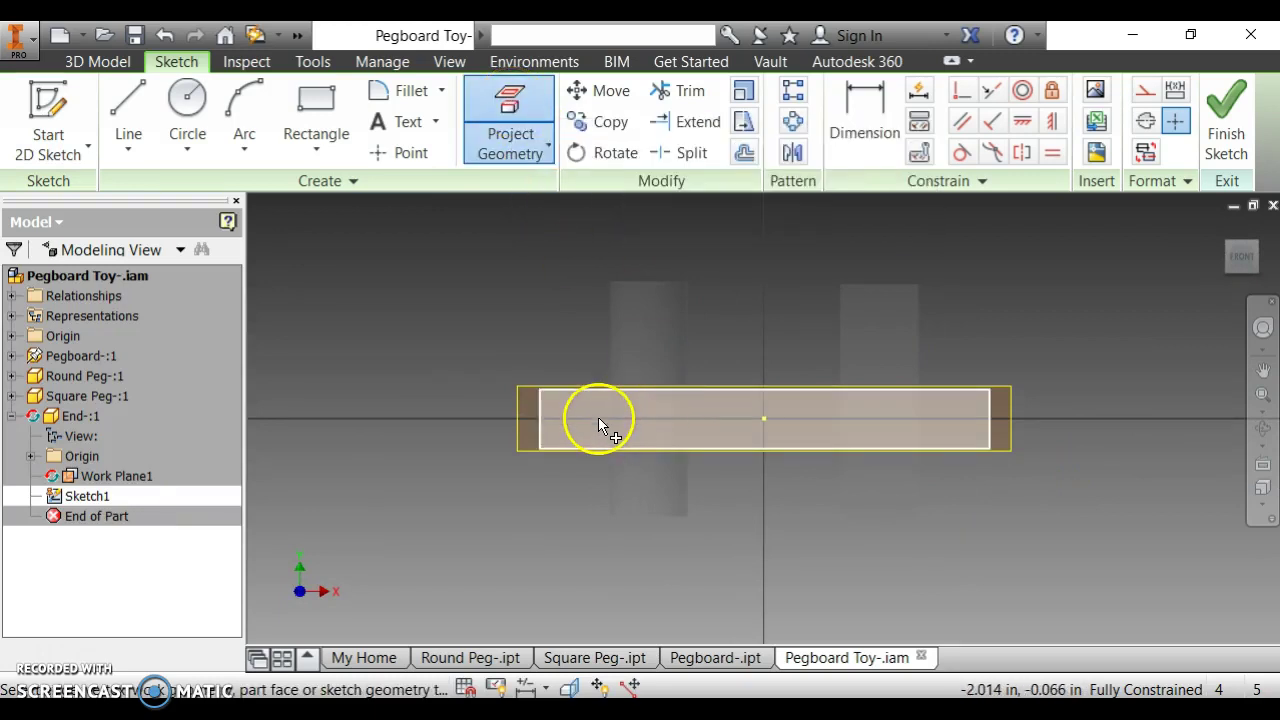
pyautogui.click(938, 425)
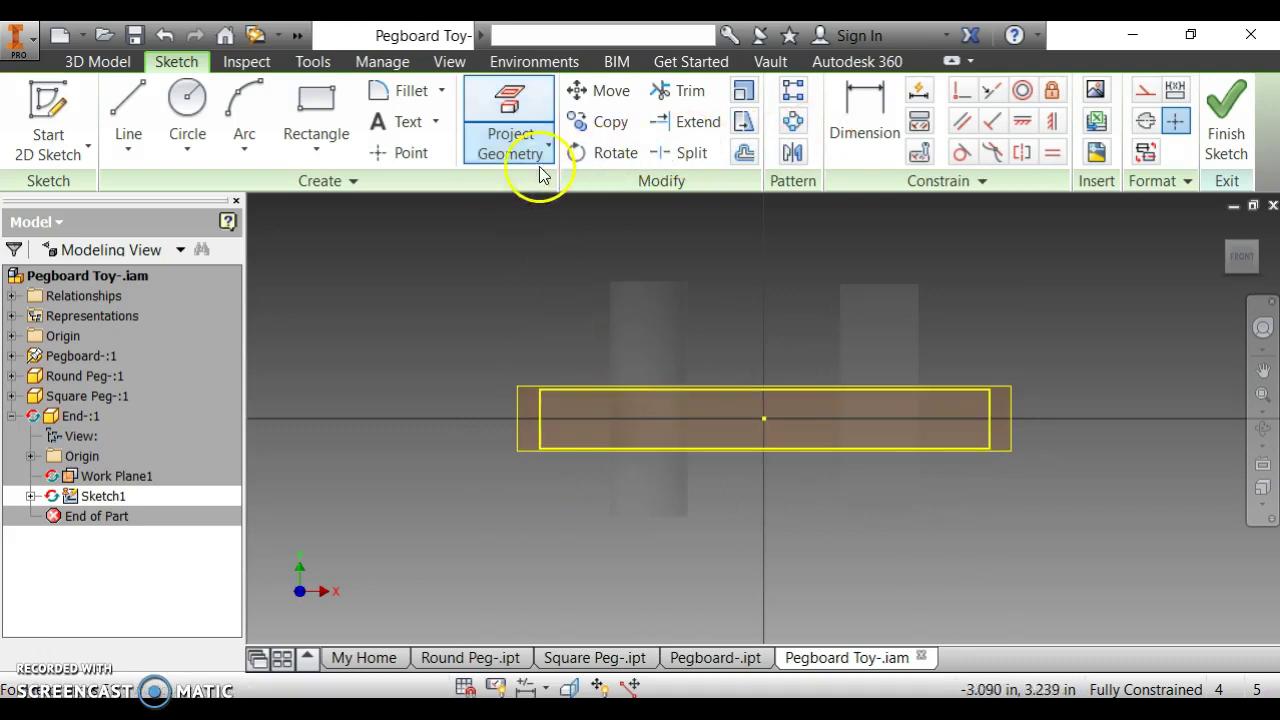
# - Sketch an upright rectangle about 0.96 in wide and 3.93 in high across the right end of the projected outline
pyautogui.click(318, 110)
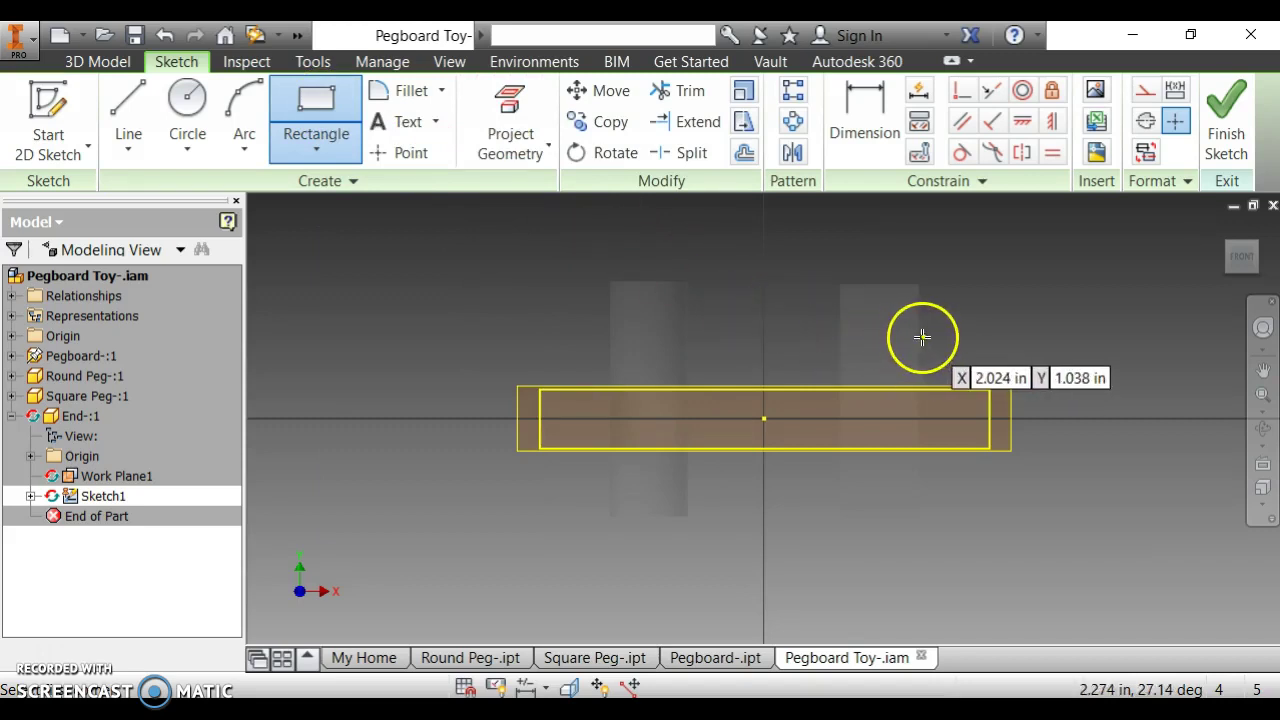
pyautogui.click(957, 299)
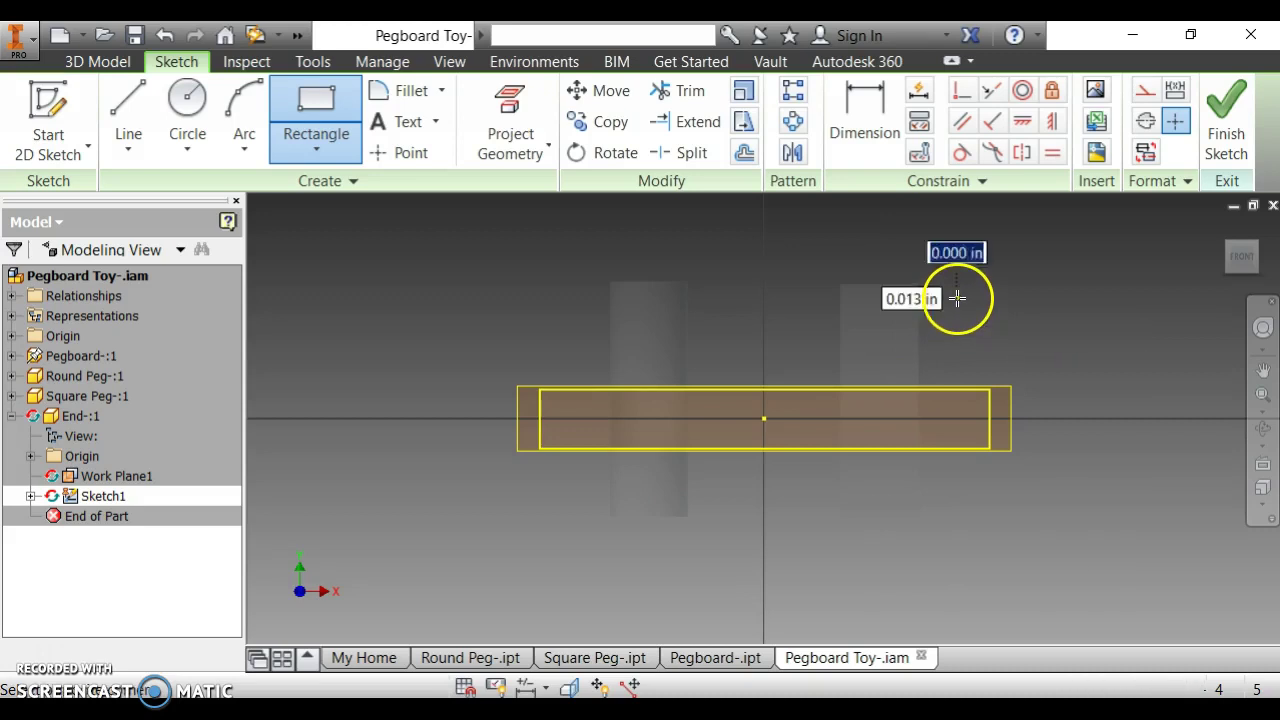
pyautogui.click(1031, 605)
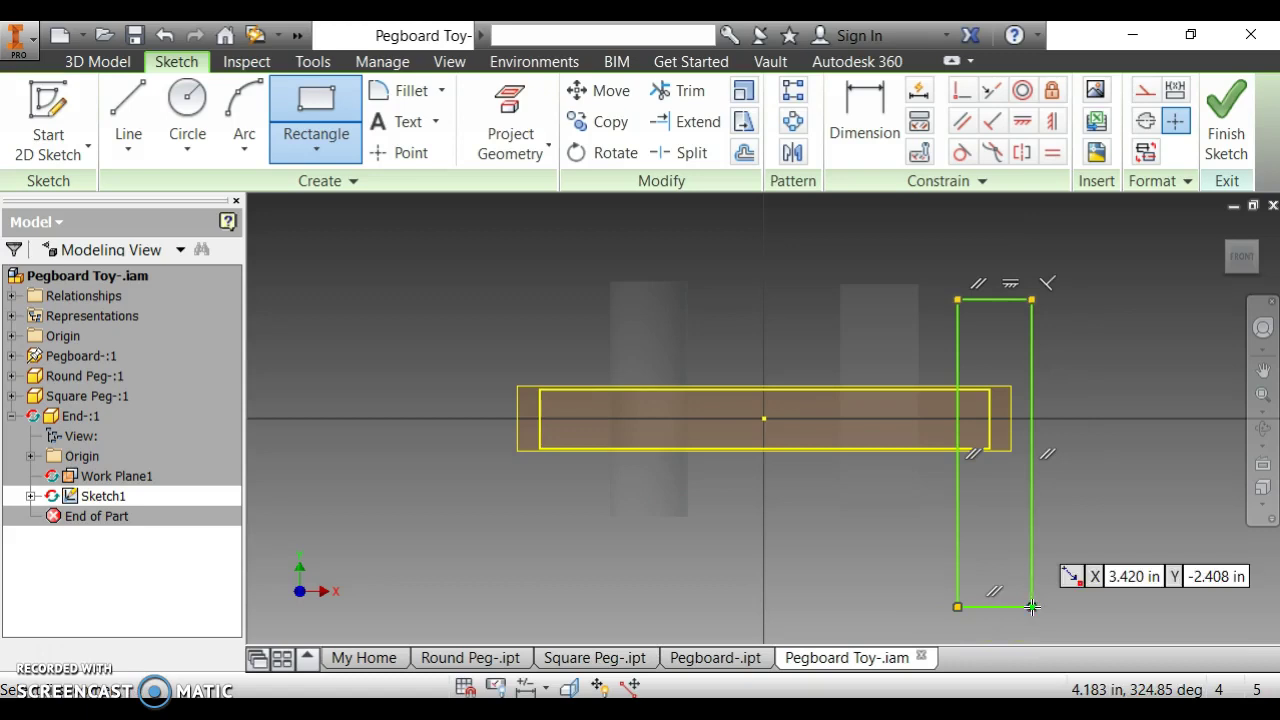
# - Dimension the upright rectangle to 4 in high and .75 in wide
pyautogui.click(885, 140)
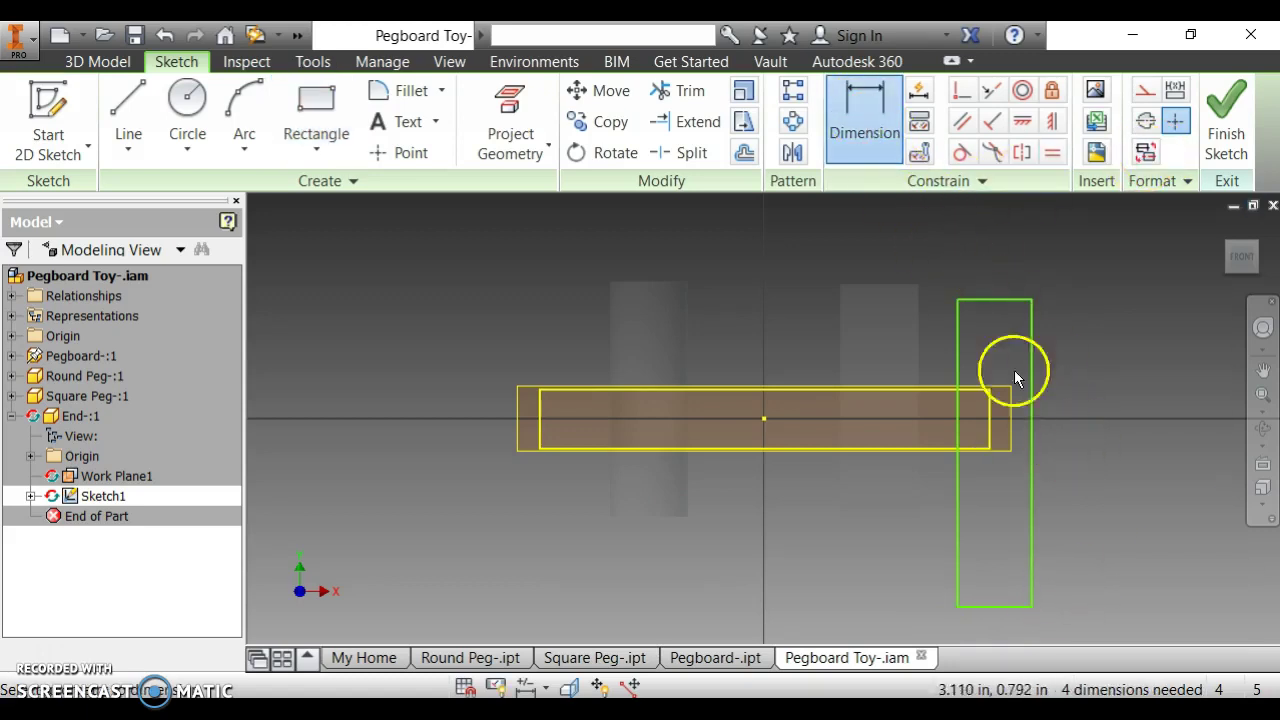
pyautogui.click(1031, 399)
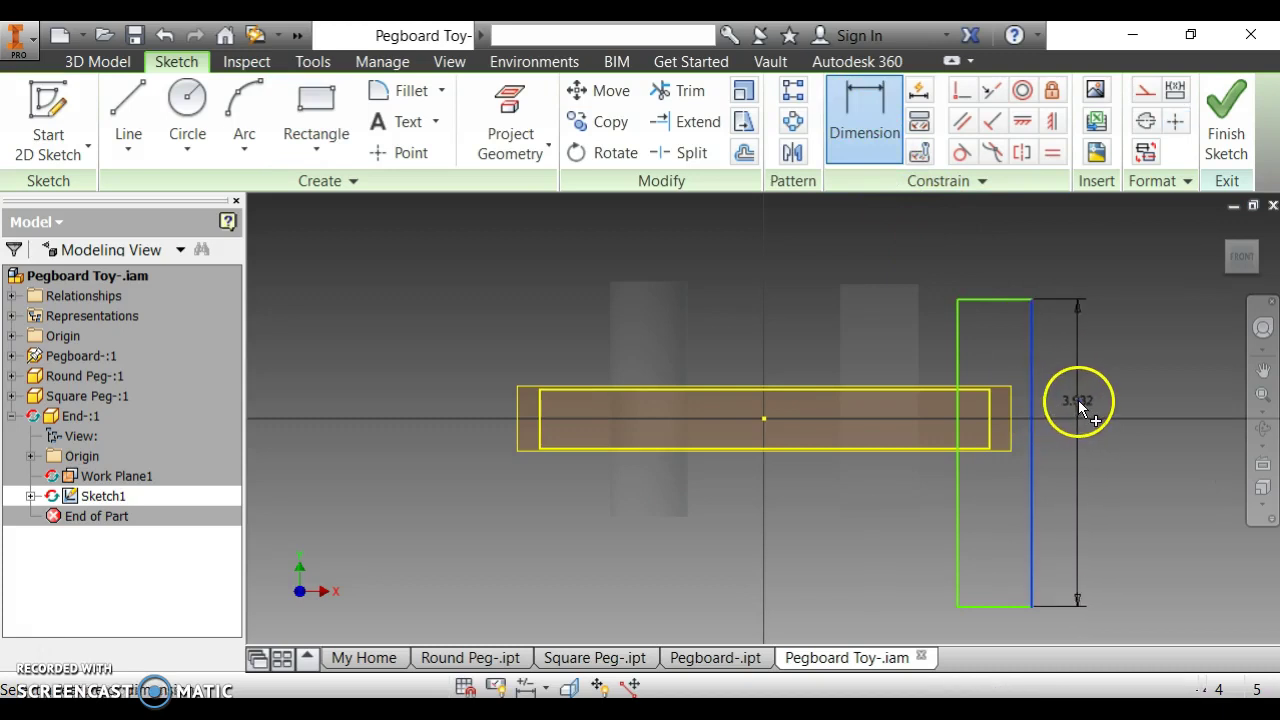
pyautogui.click(1078, 400)
pyautogui.write('4')
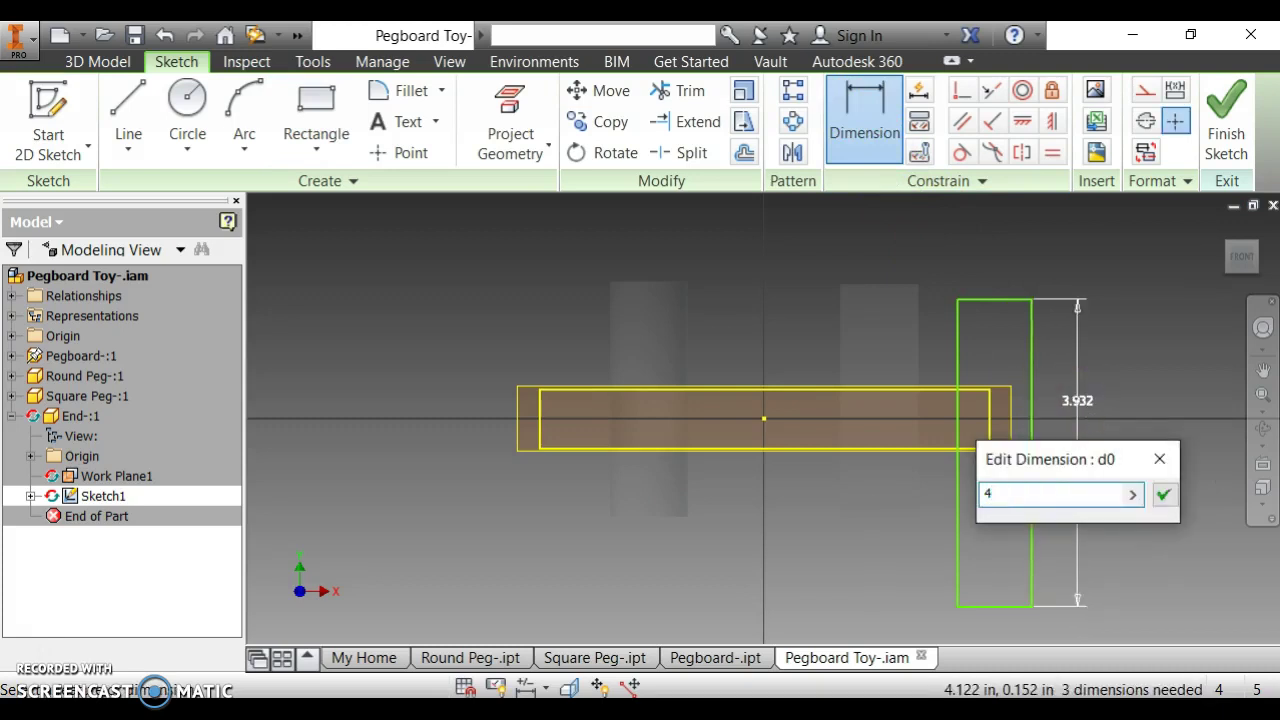
pyautogui.press('Return')
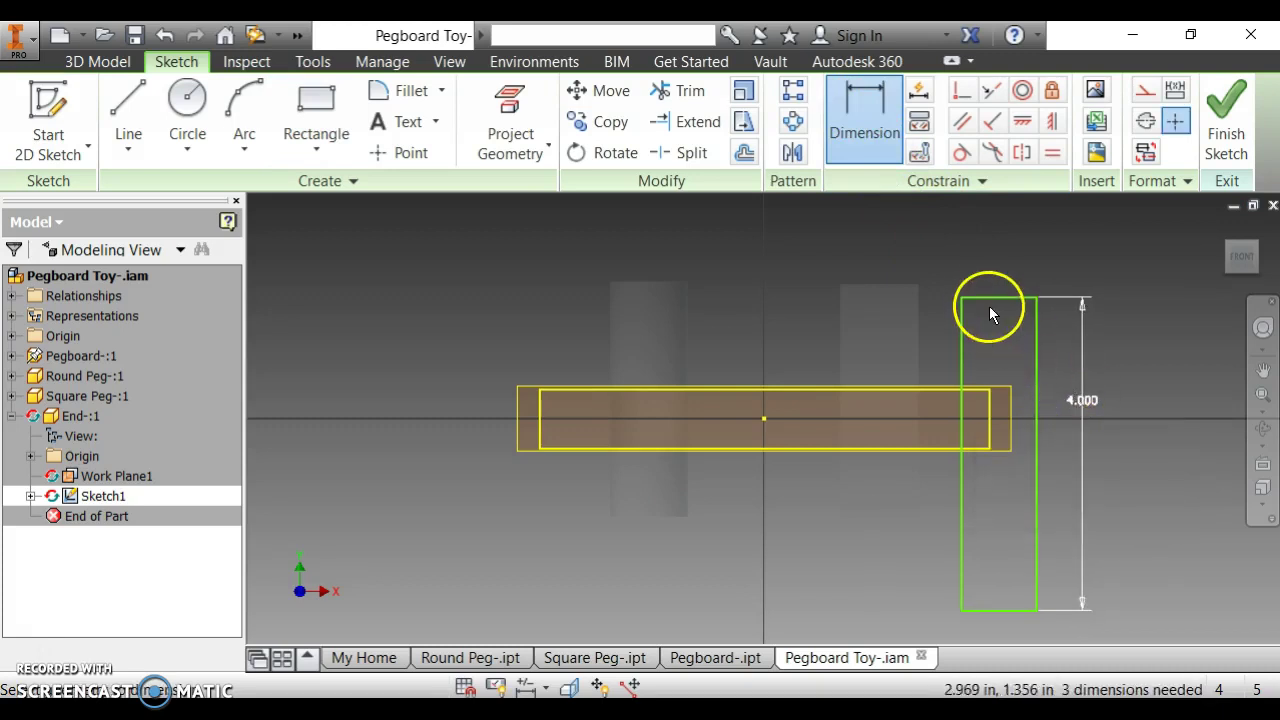
pyautogui.click(988, 296)
pyautogui.click(990, 282)
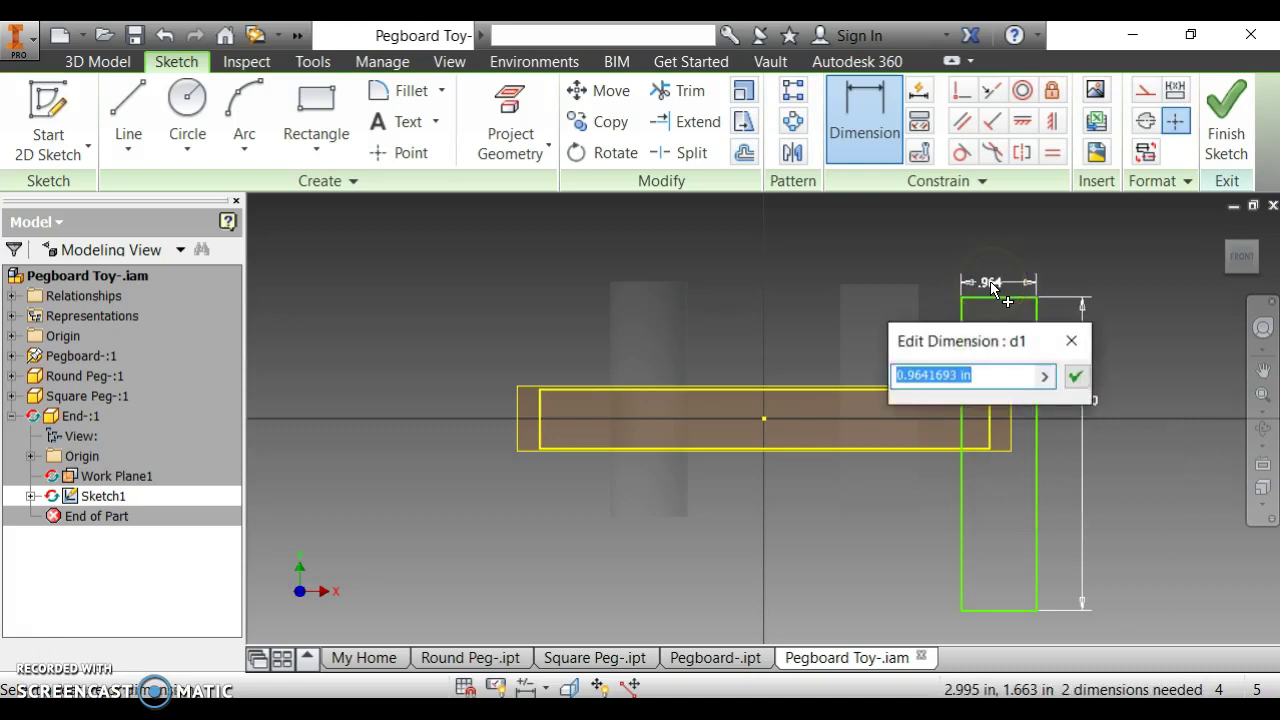
pyautogui.write('.75')
pyautogui.press('Return')
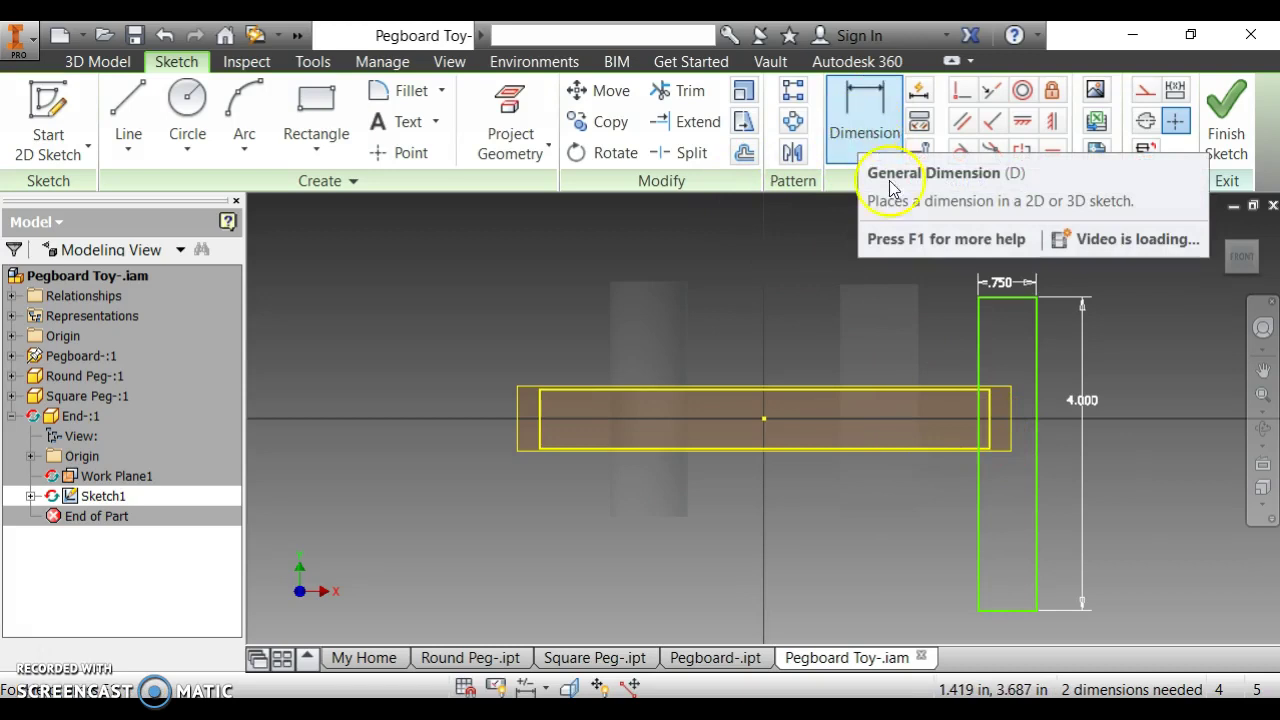
# - Dimension the rectangle's left side .375 in from the right end edge of the projected pegboard outline
pyautogui.scroll(2, 987, 404)
pyautogui.scroll(2, 987, 404)
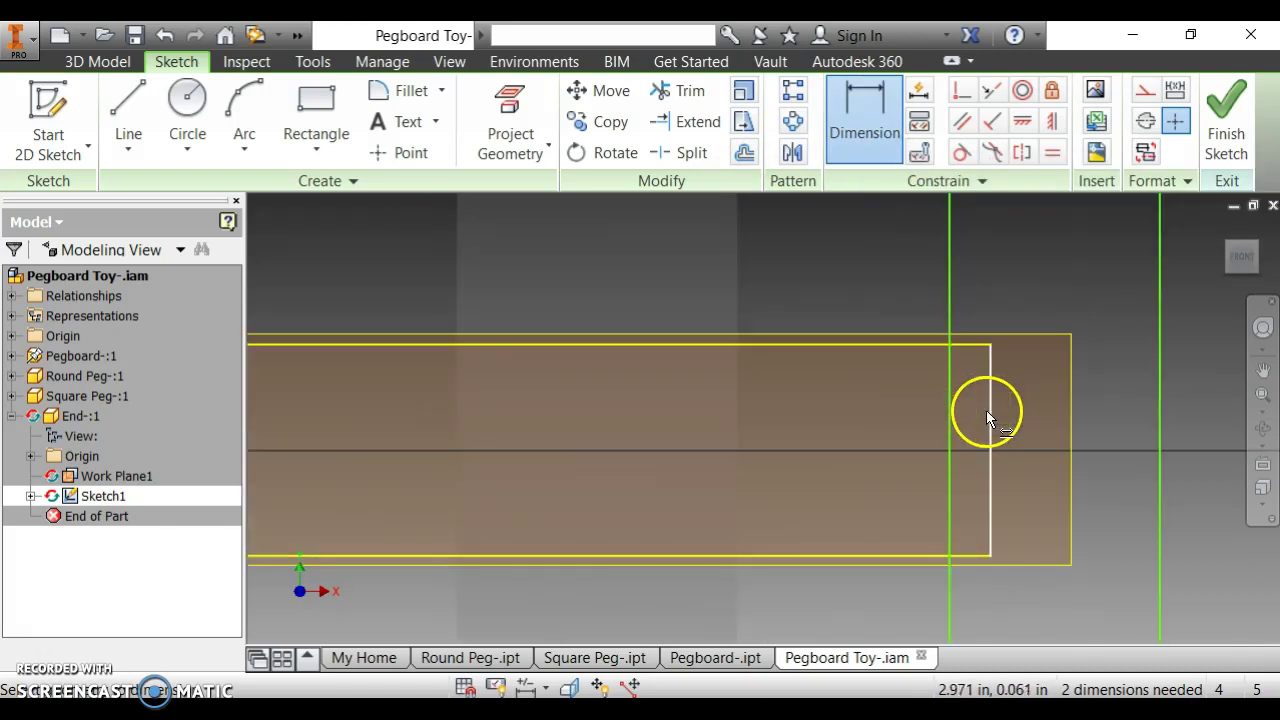
pyautogui.click(992, 414)
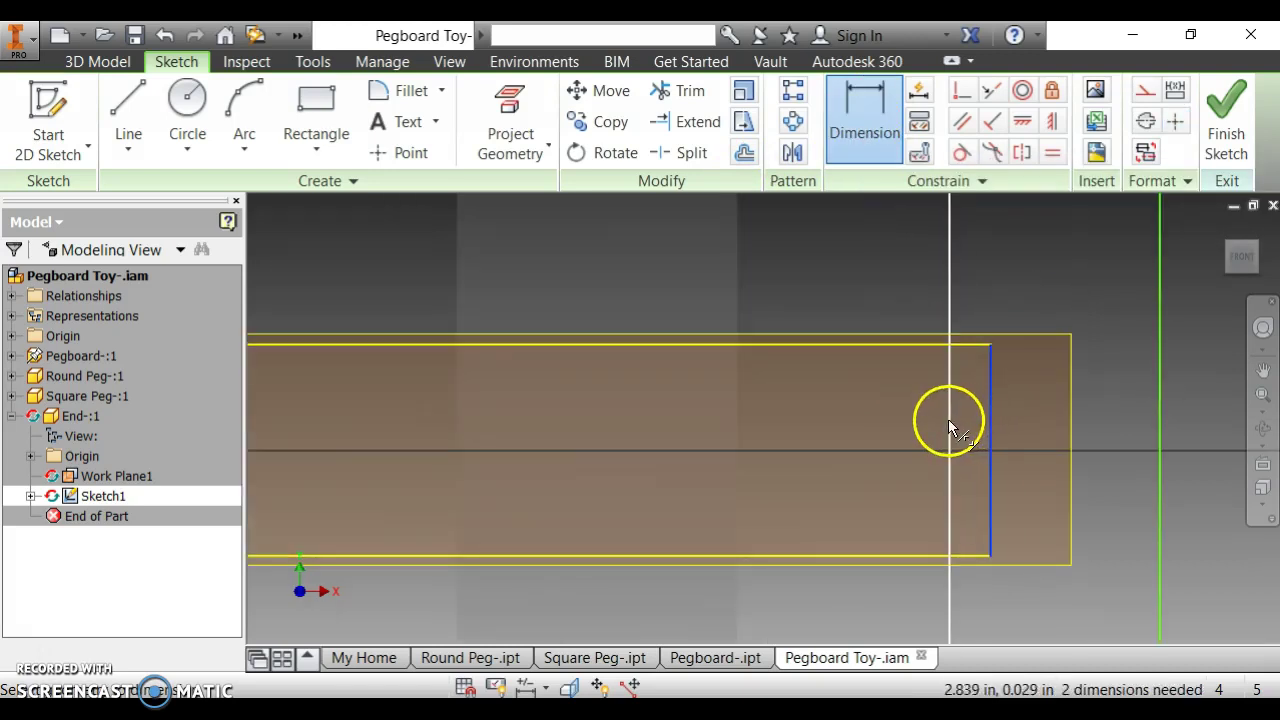
pyautogui.click(949, 419)
pyautogui.click(968, 421)
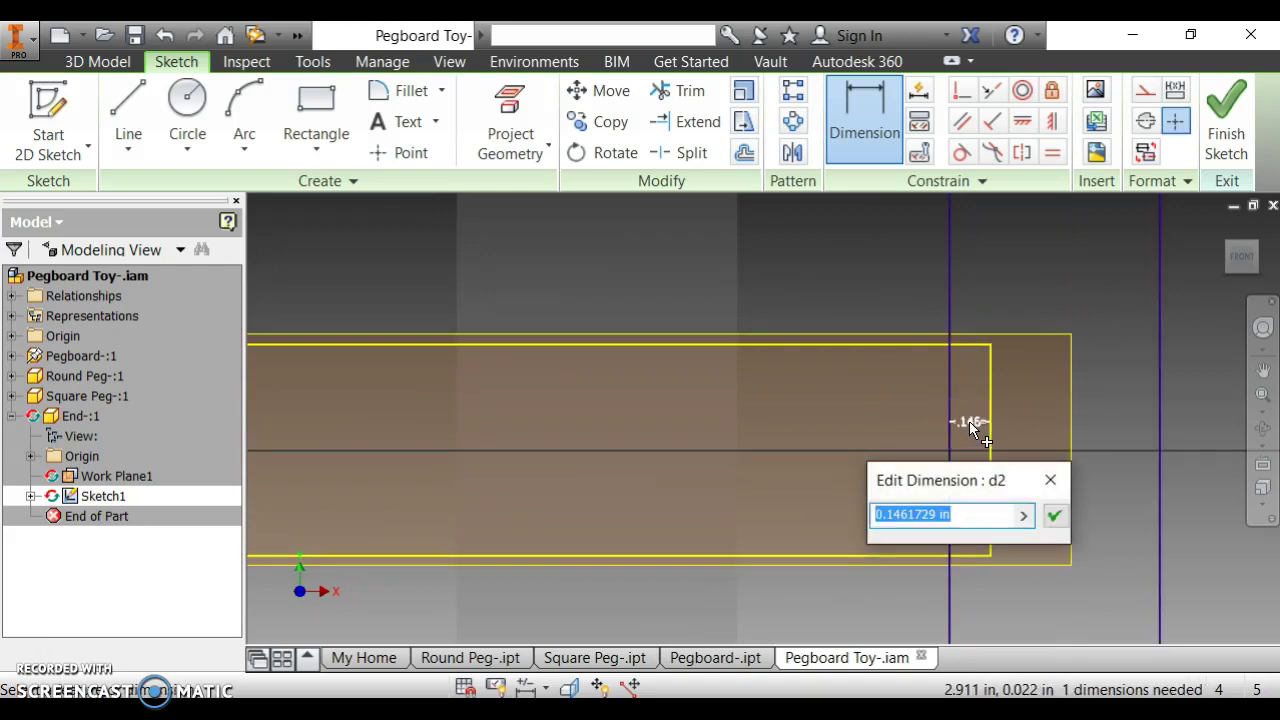
pyautogui.write('.375')
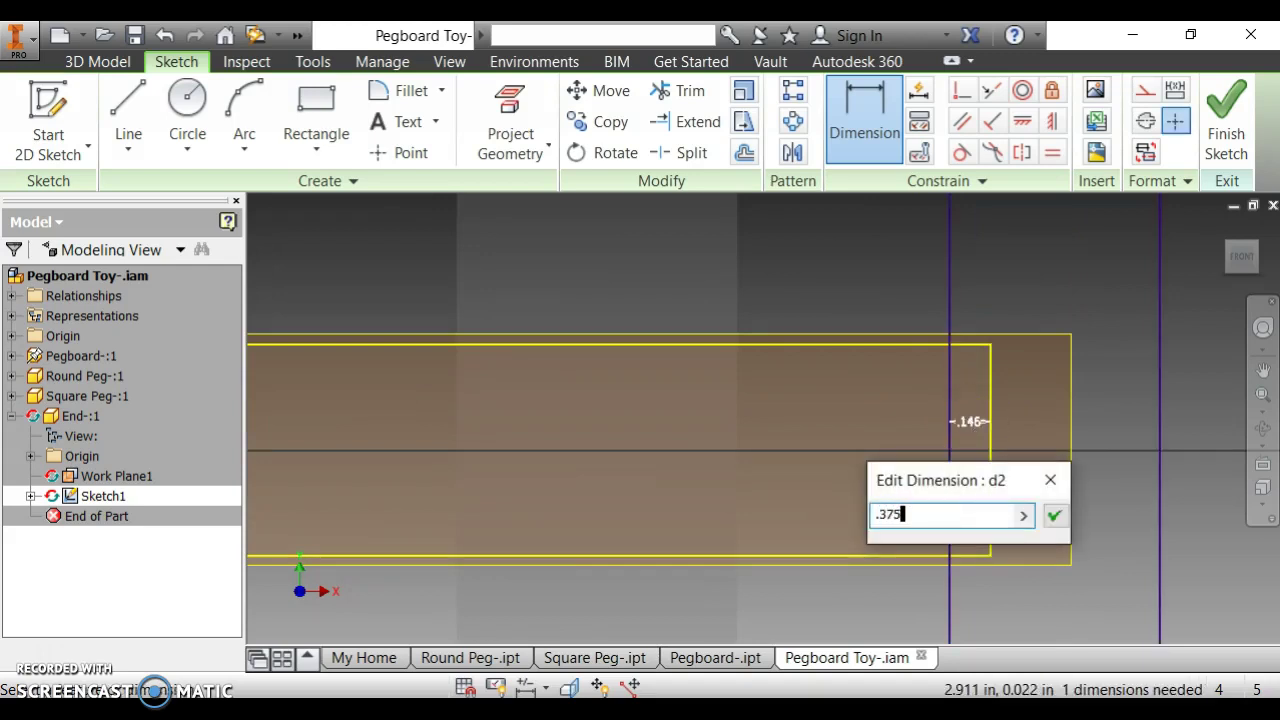
pyautogui.press('Return')
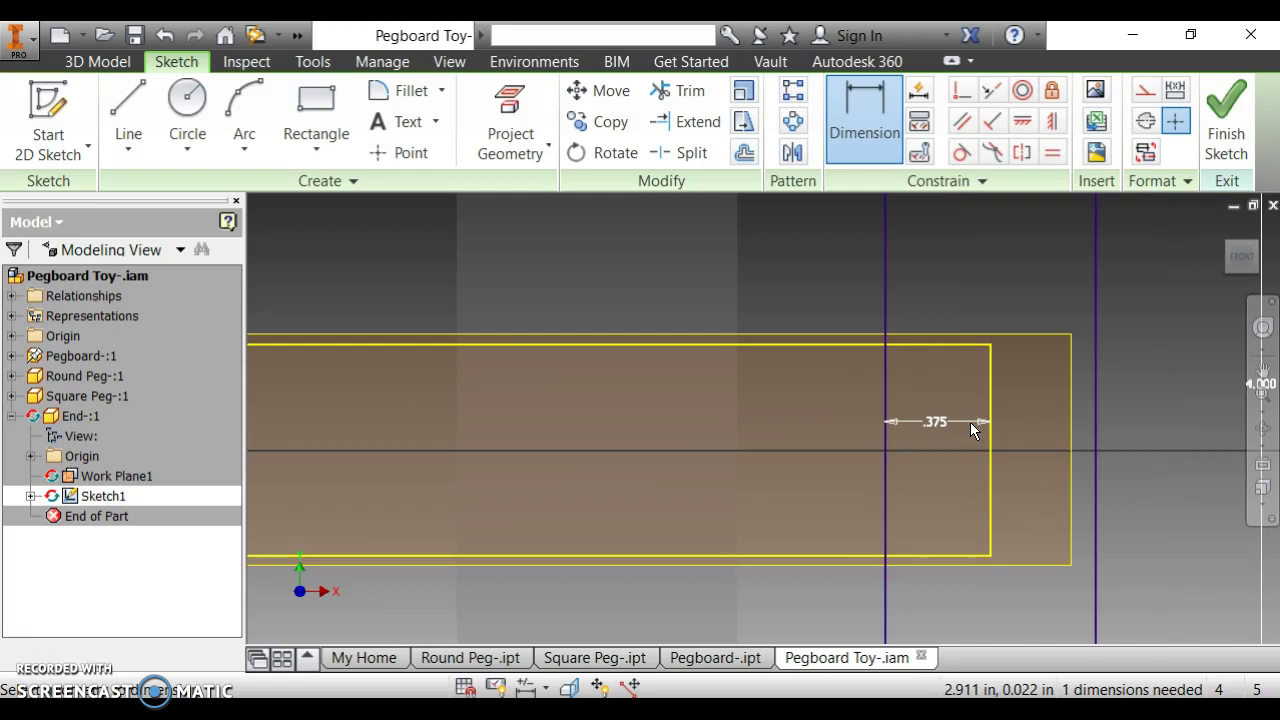
pyautogui.click(881, 448)
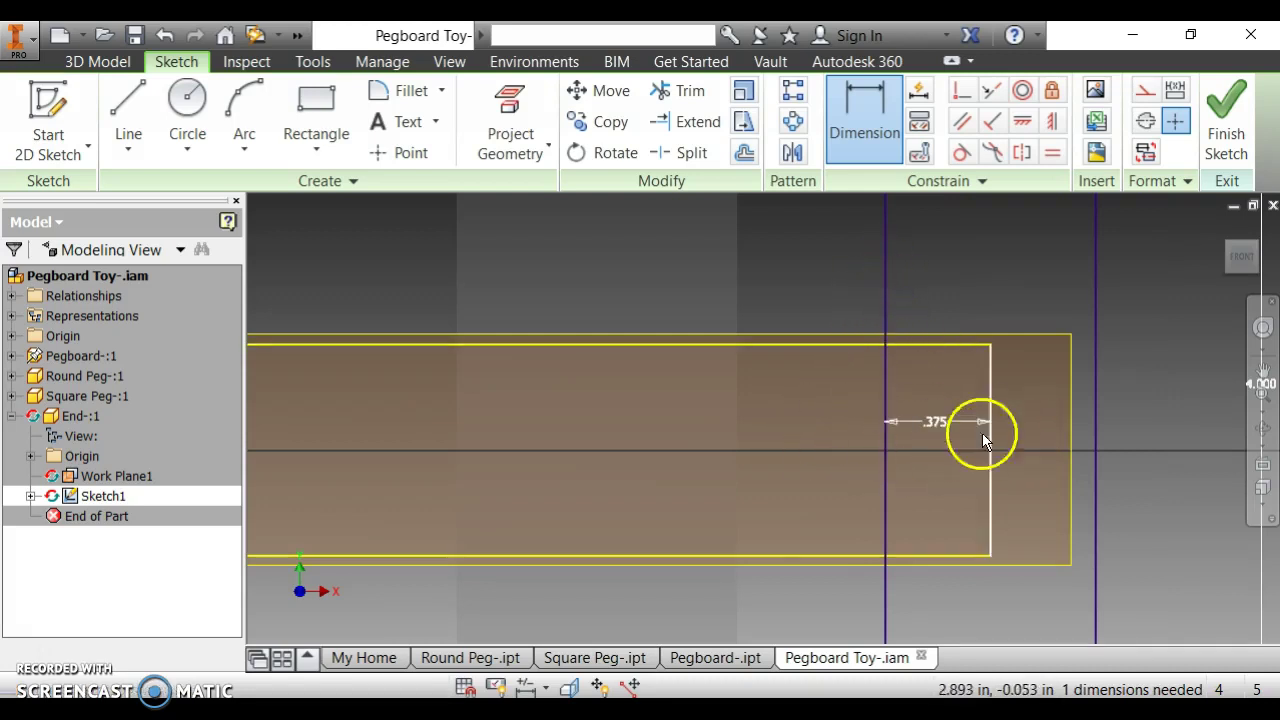
# - Dimension the upright rectangle's bottom edge 3 in below the top edge of the projected pegboard outline and finish the sketch
pyautogui.scroll(-2, 1061, 376)
pyautogui.scroll(-2, 1061, 376)
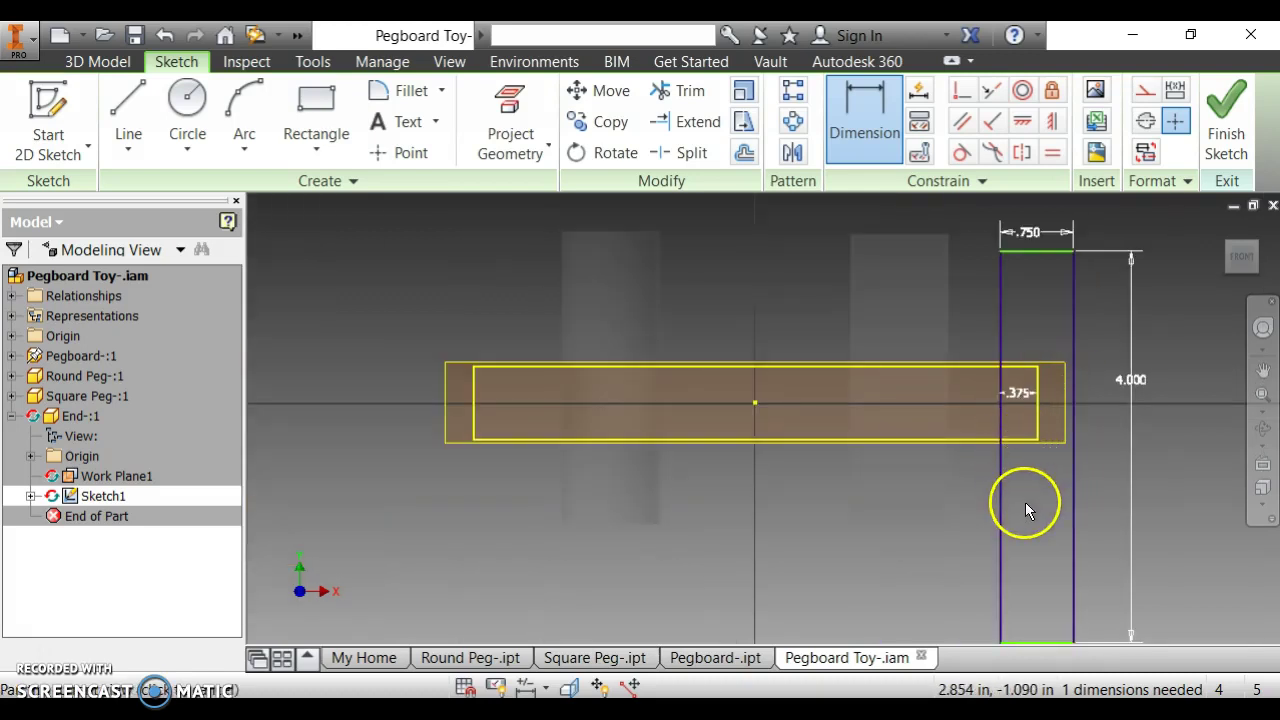
pyautogui.click(870, 113)
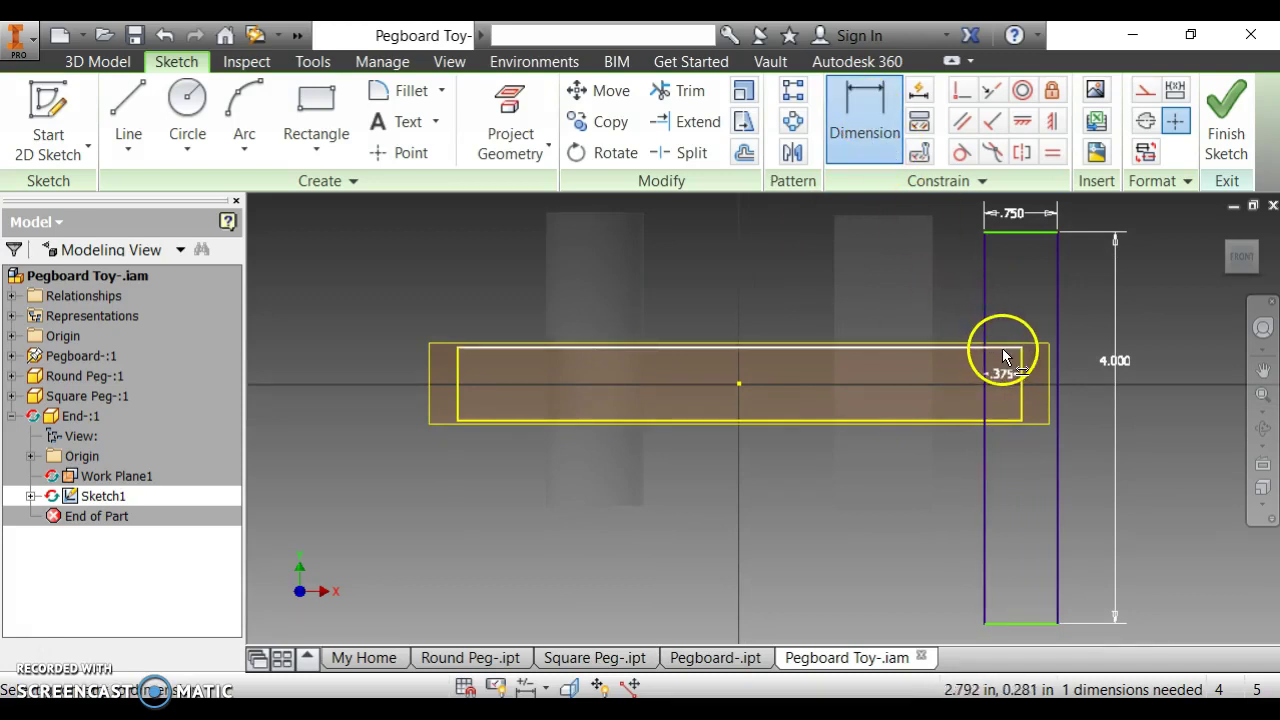
pyautogui.click(1004, 350)
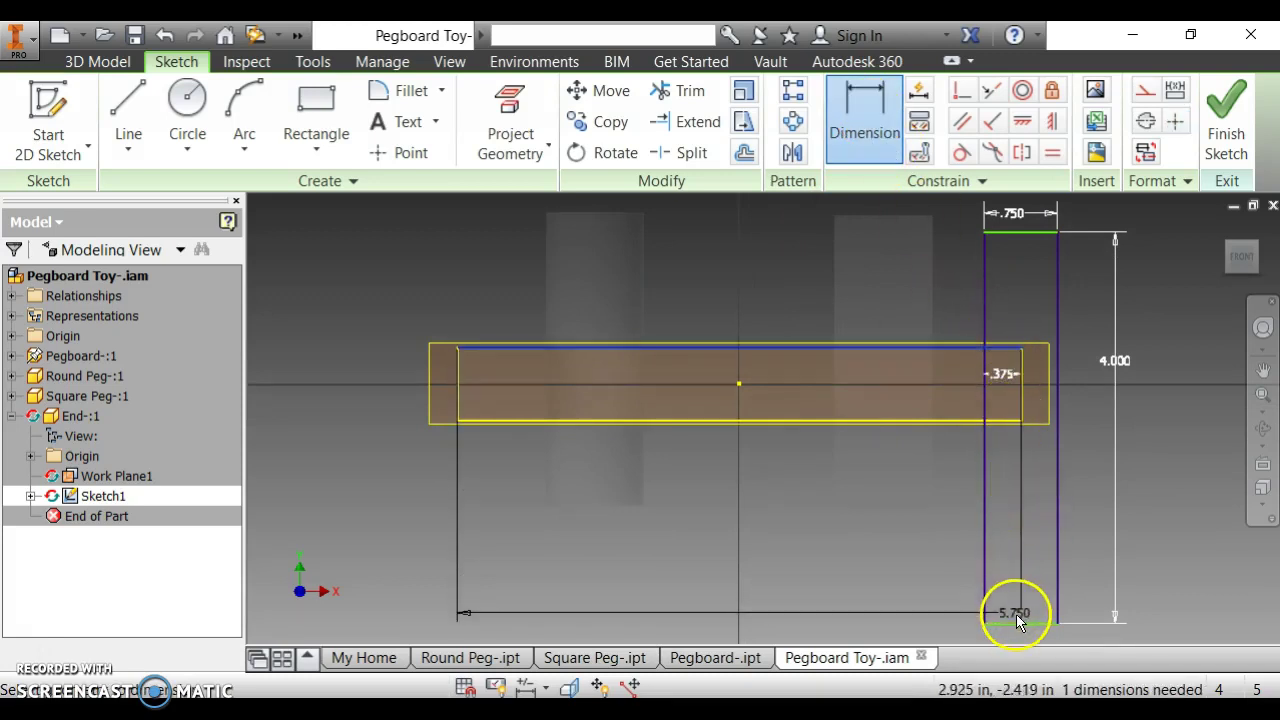
pyautogui.click(1016, 617)
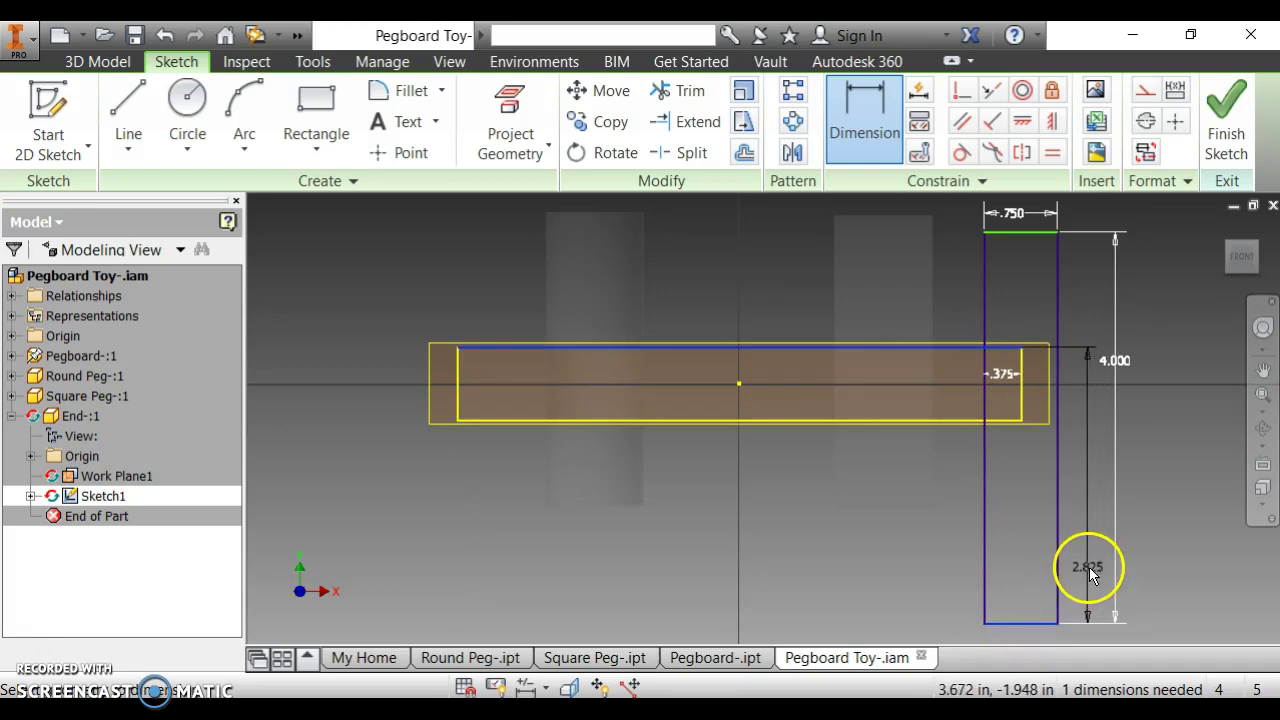
pyautogui.click(1089, 567)
pyautogui.write('3')
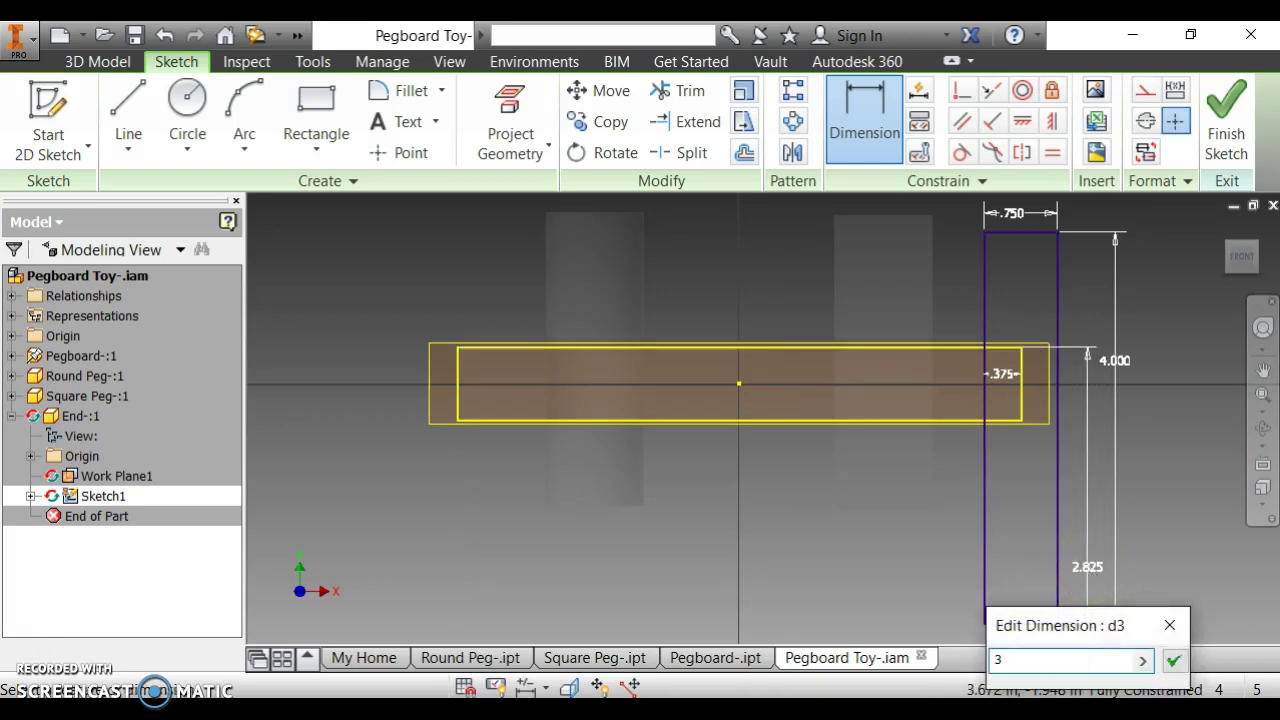
pyautogui.press('Return')
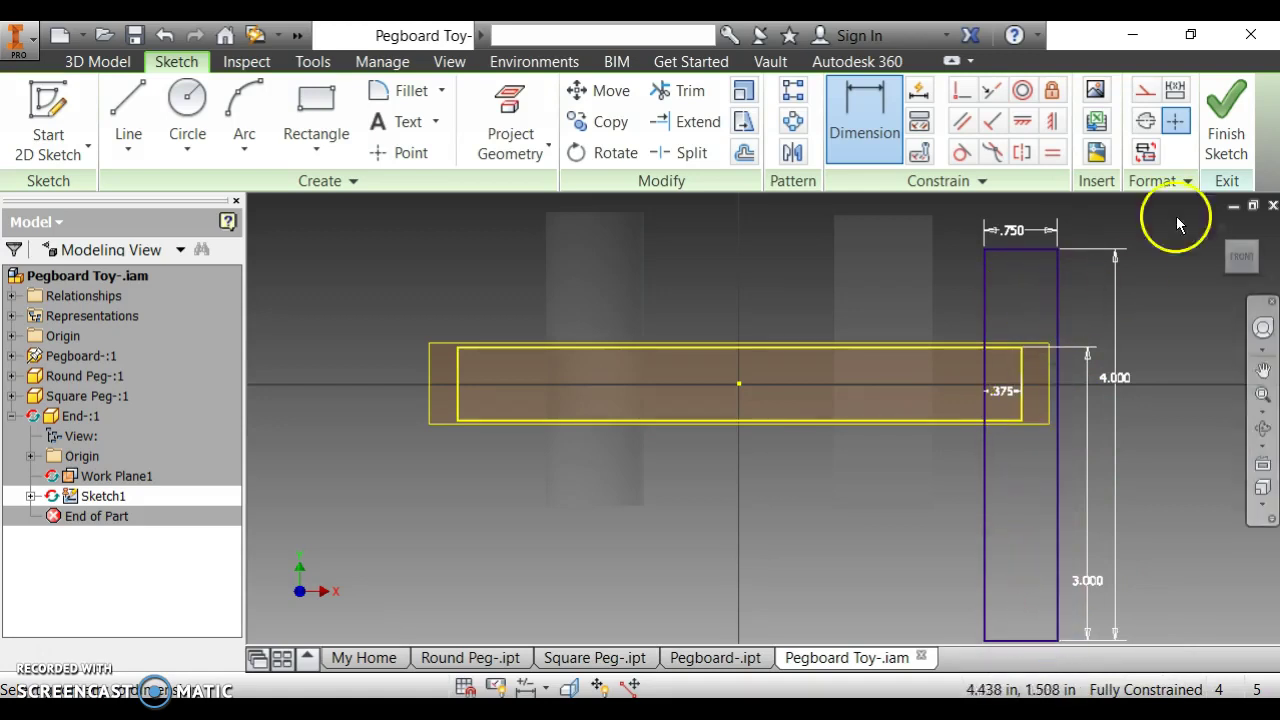
pyautogui.click(1230, 115)
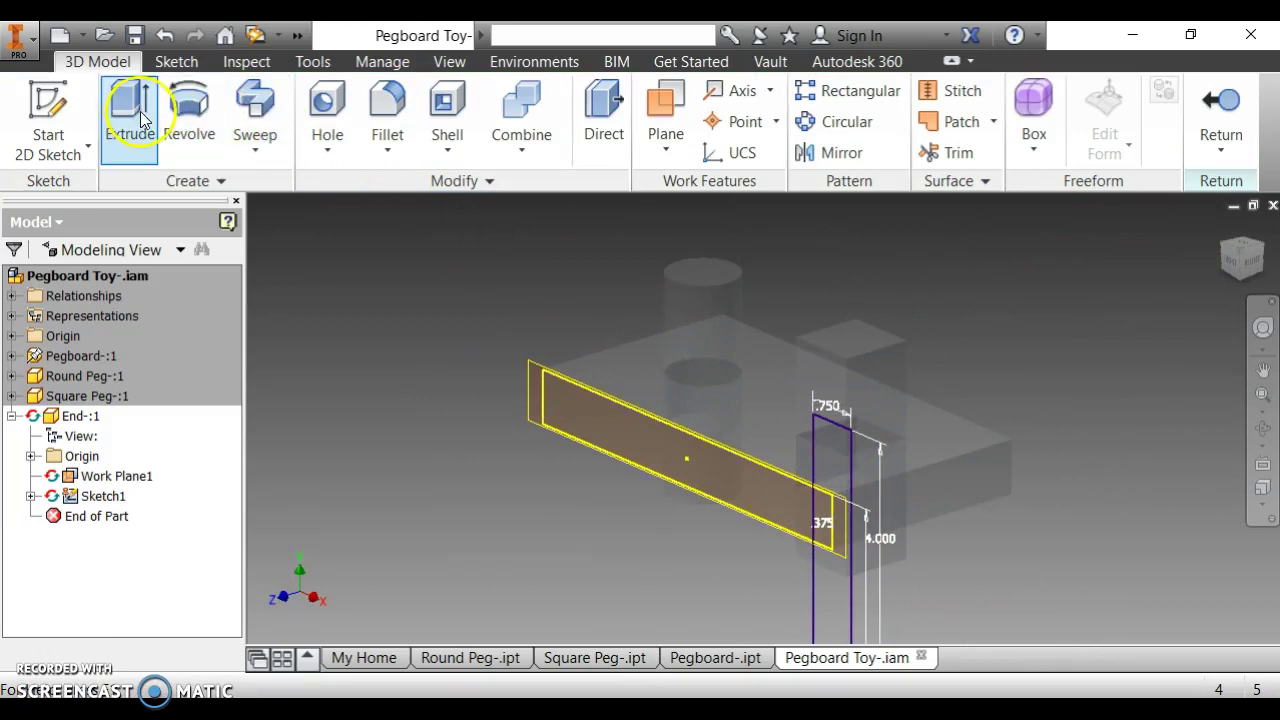
# - Extrude the upright rectangle 3 in in the reversed direction, back across the pegboard's end
pyautogui.click(141, 118)
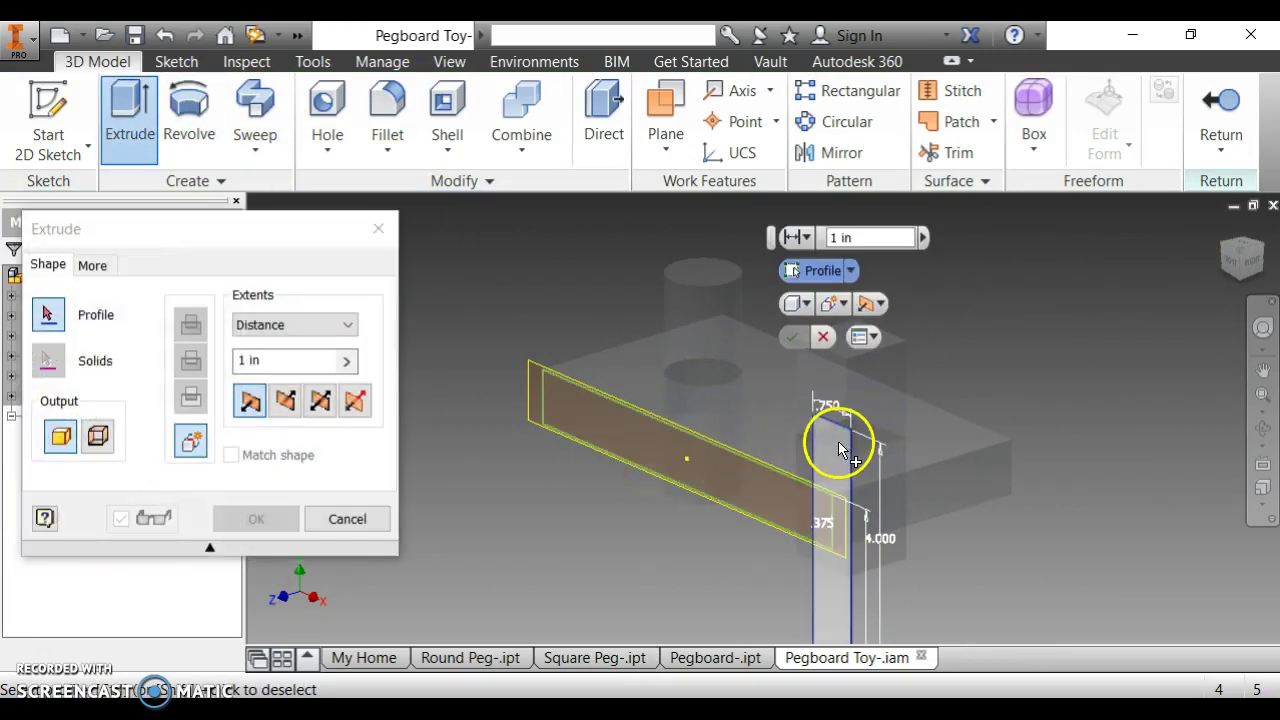
pyautogui.click(840, 450)
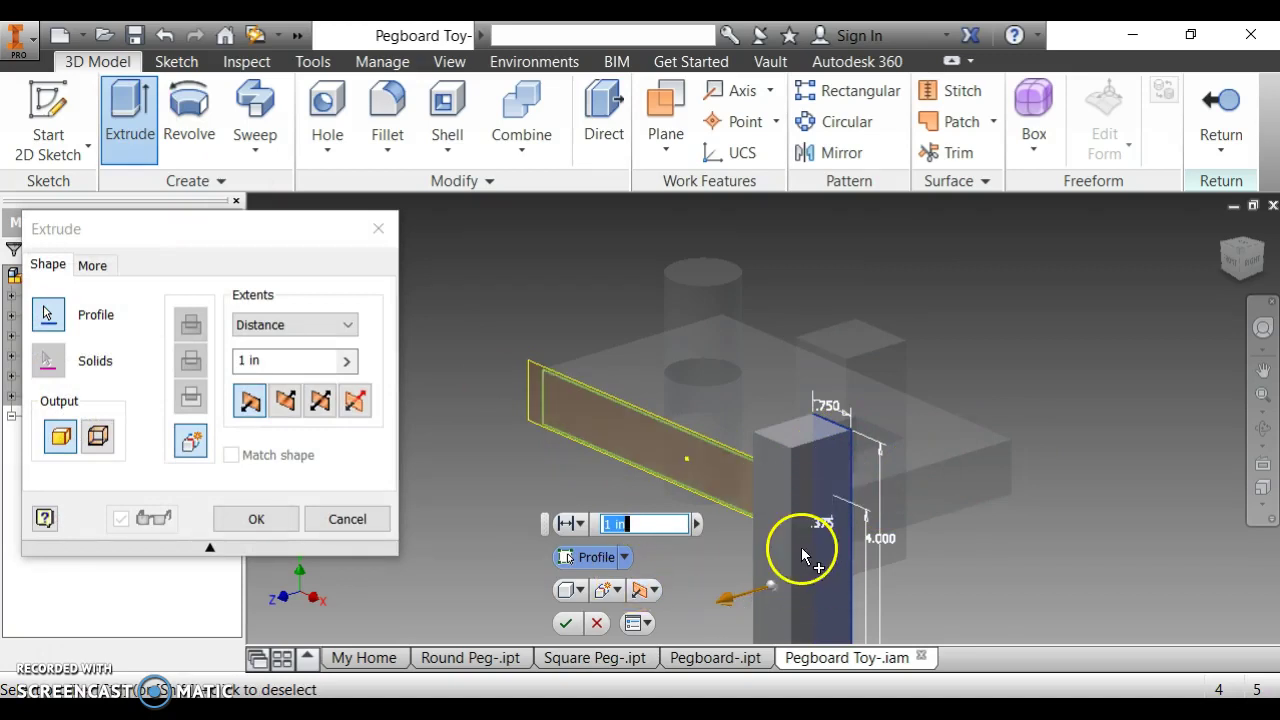
pyautogui.click(288, 405)
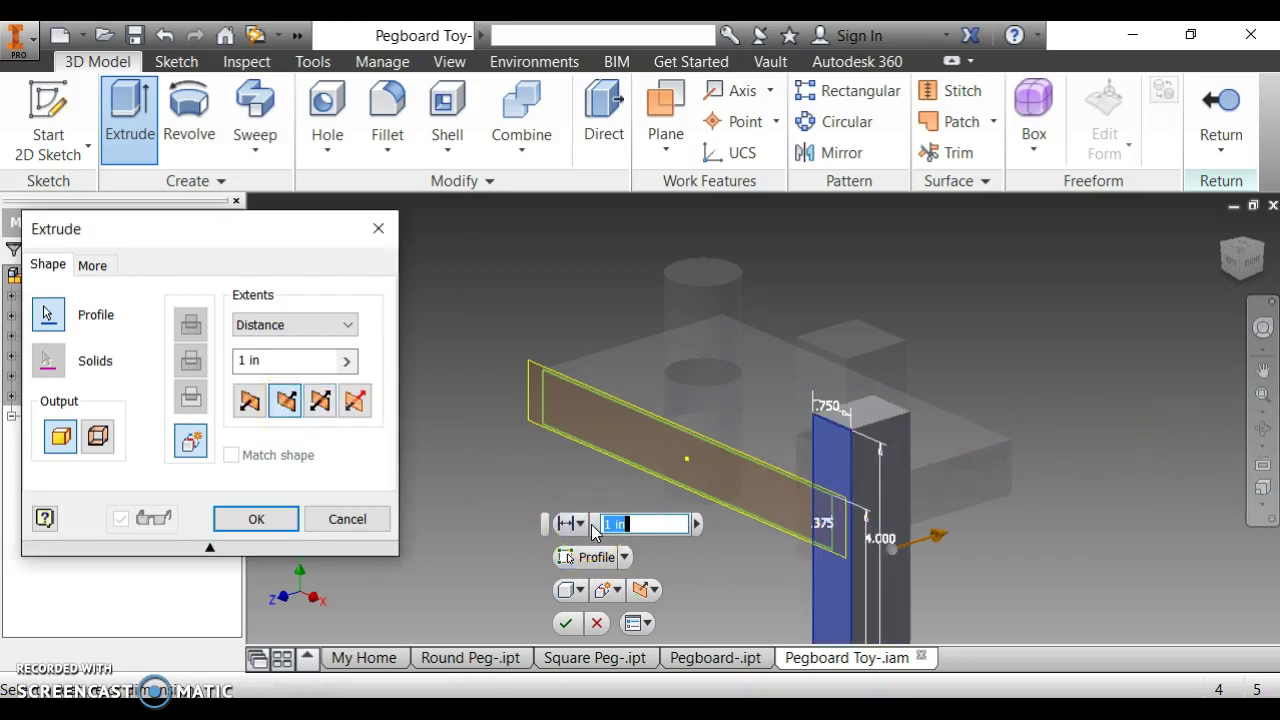
pyautogui.click(236, 364)
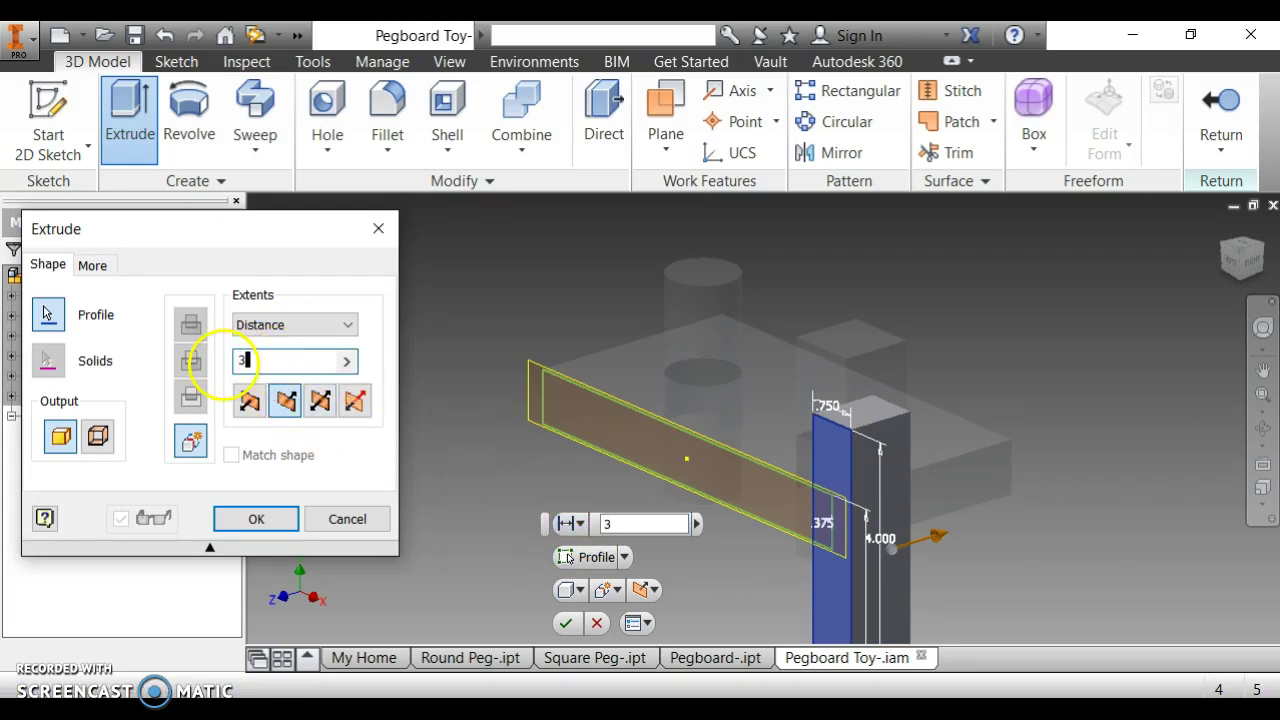
pyautogui.press('Return')
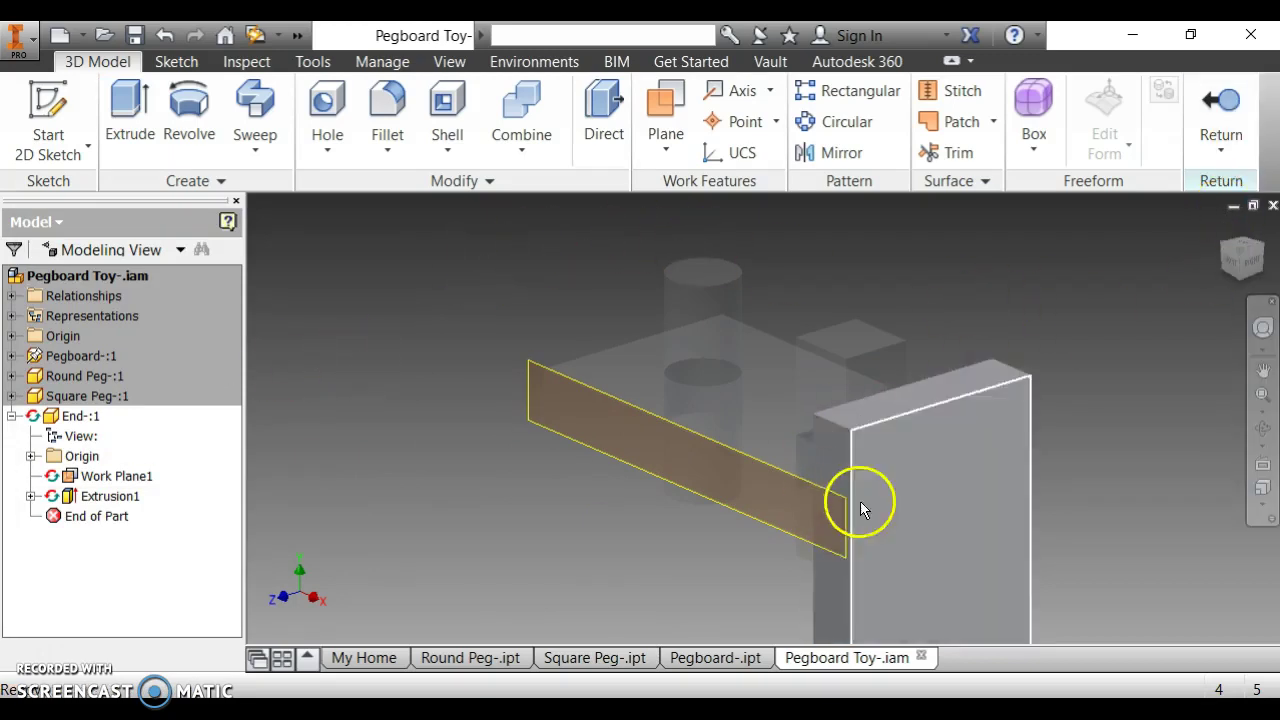
# - Return from the End part to the assembly and save Pegboard Toy-.iam together with End-.ipt
pyautogui.keyDown('shift'); pyautogui.moveTo(914, 505); pyautogui.dragTo(971, 503, button='middle'); pyautogui.keyUp('shift')
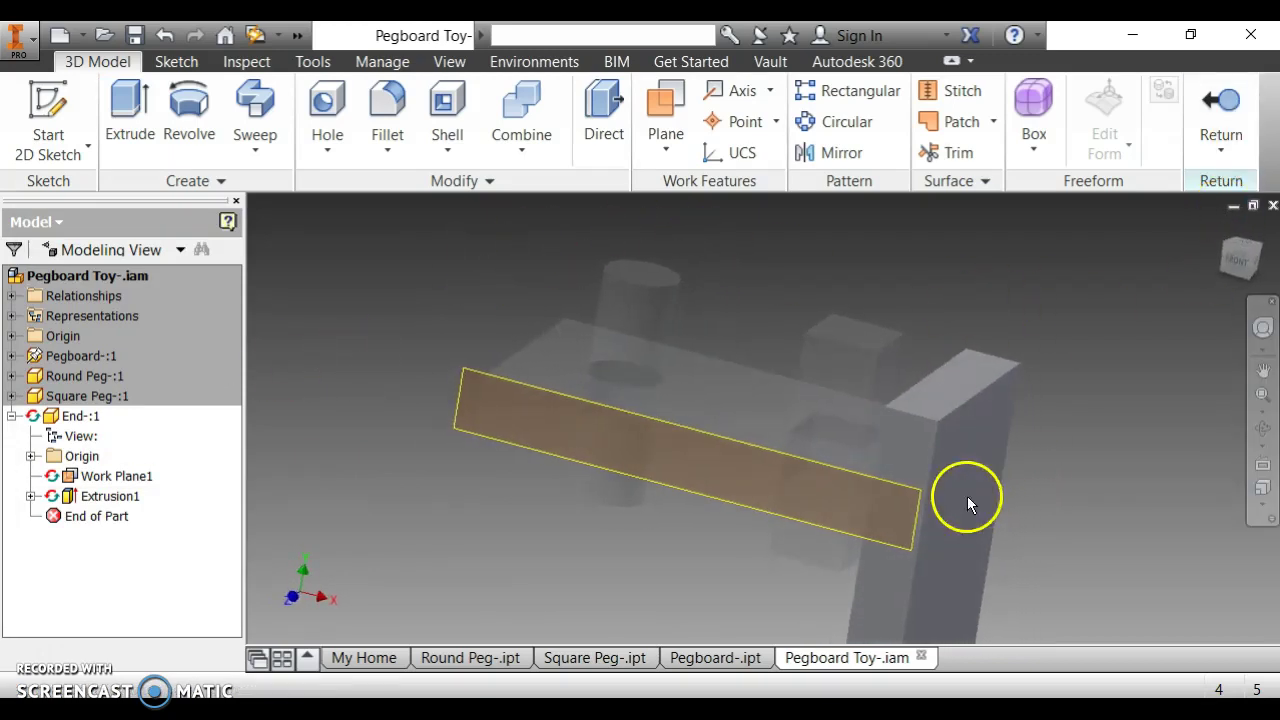
pyautogui.click(1237, 119)
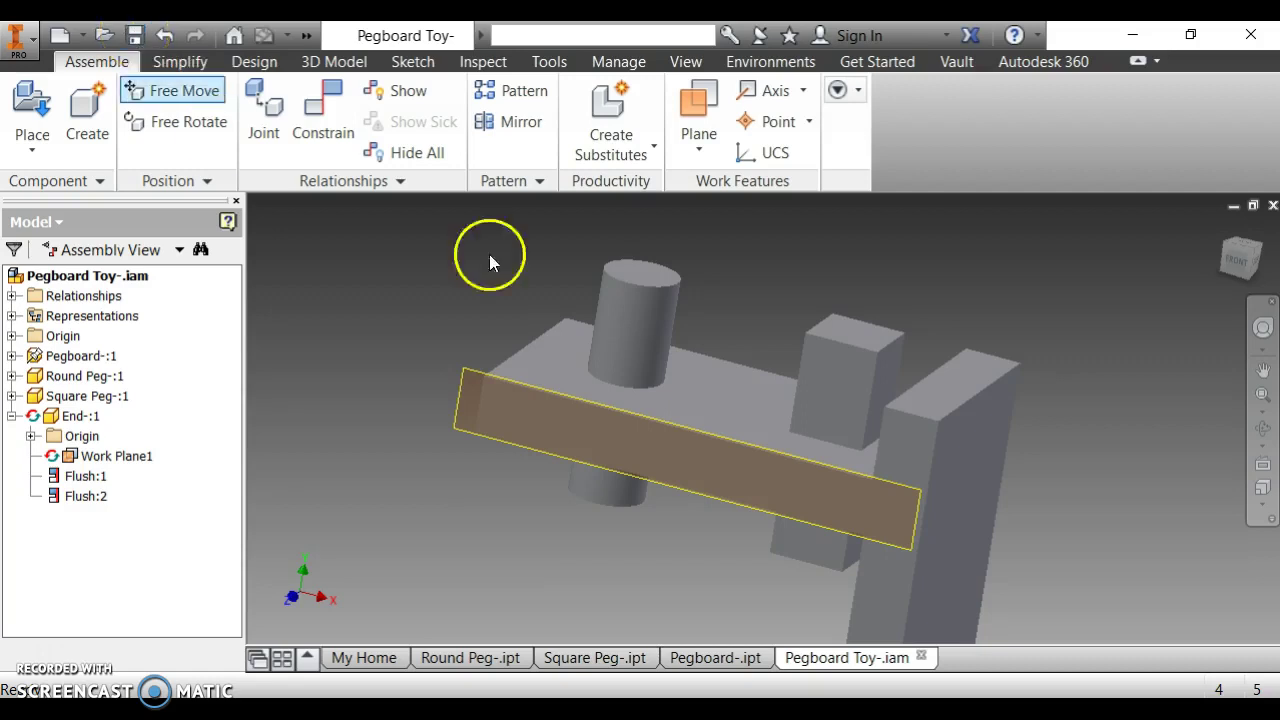
pyautogui.click(135, 37)
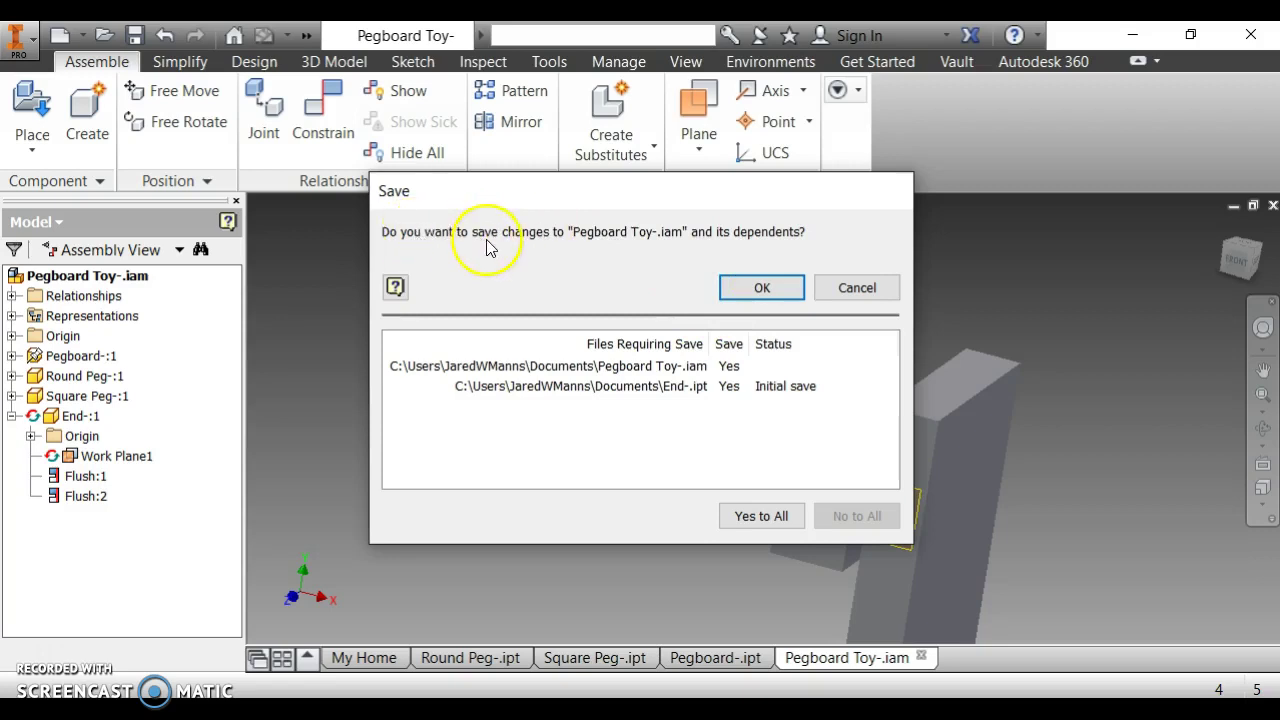
pyautogui.click(768, 289)
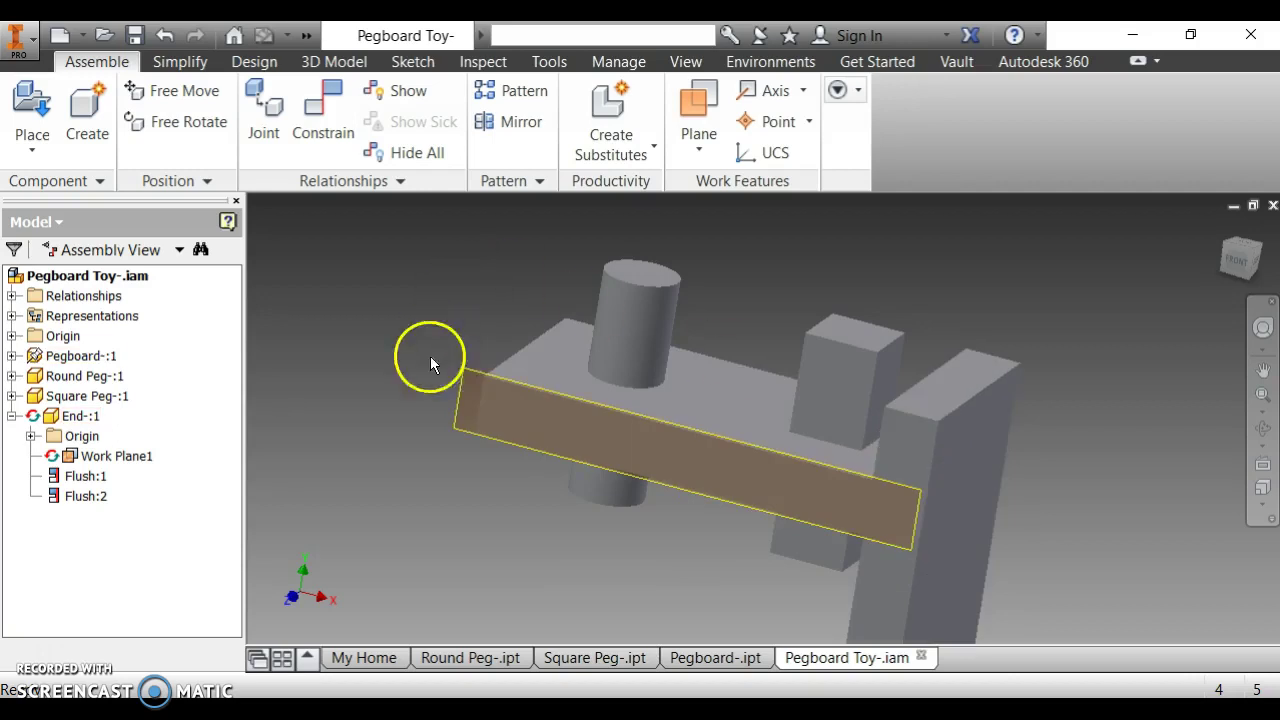
# - Place one more End- component from Documents in the assembly and move it to the pegboard's free end near the round peg
pyautogui.click(33, 107)
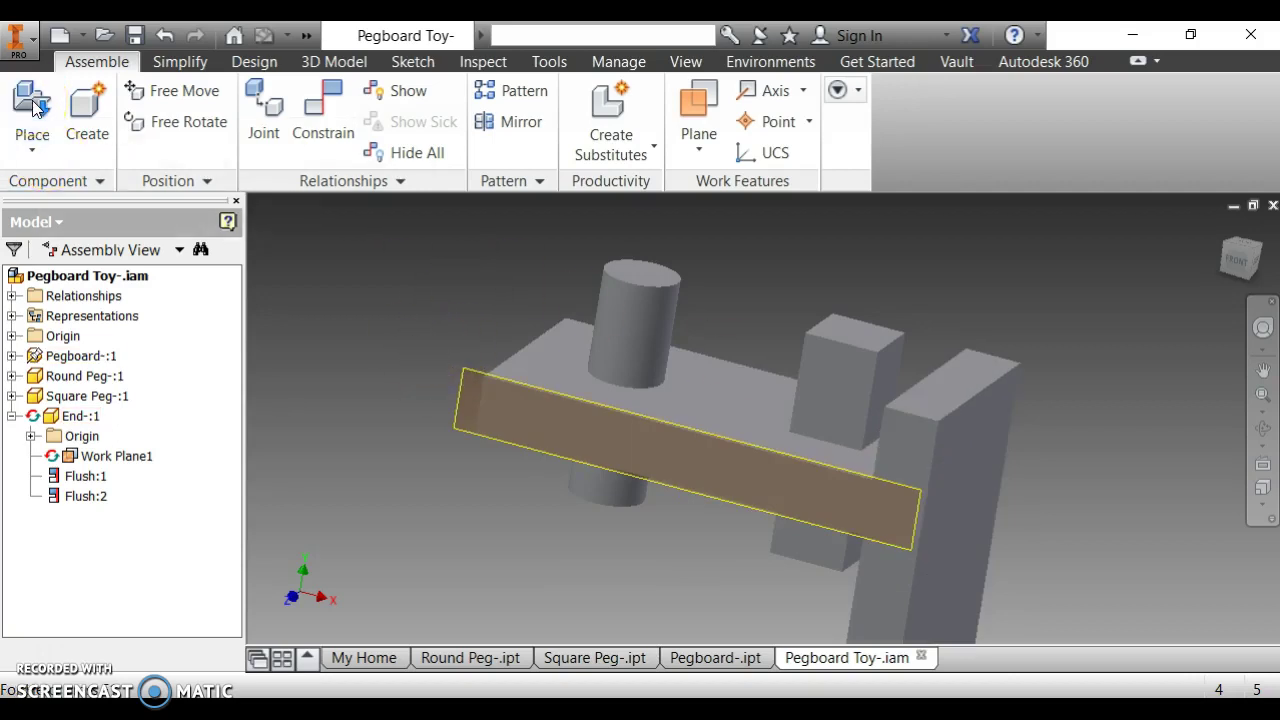
pyautogui.scroll(-3, 650, 363)
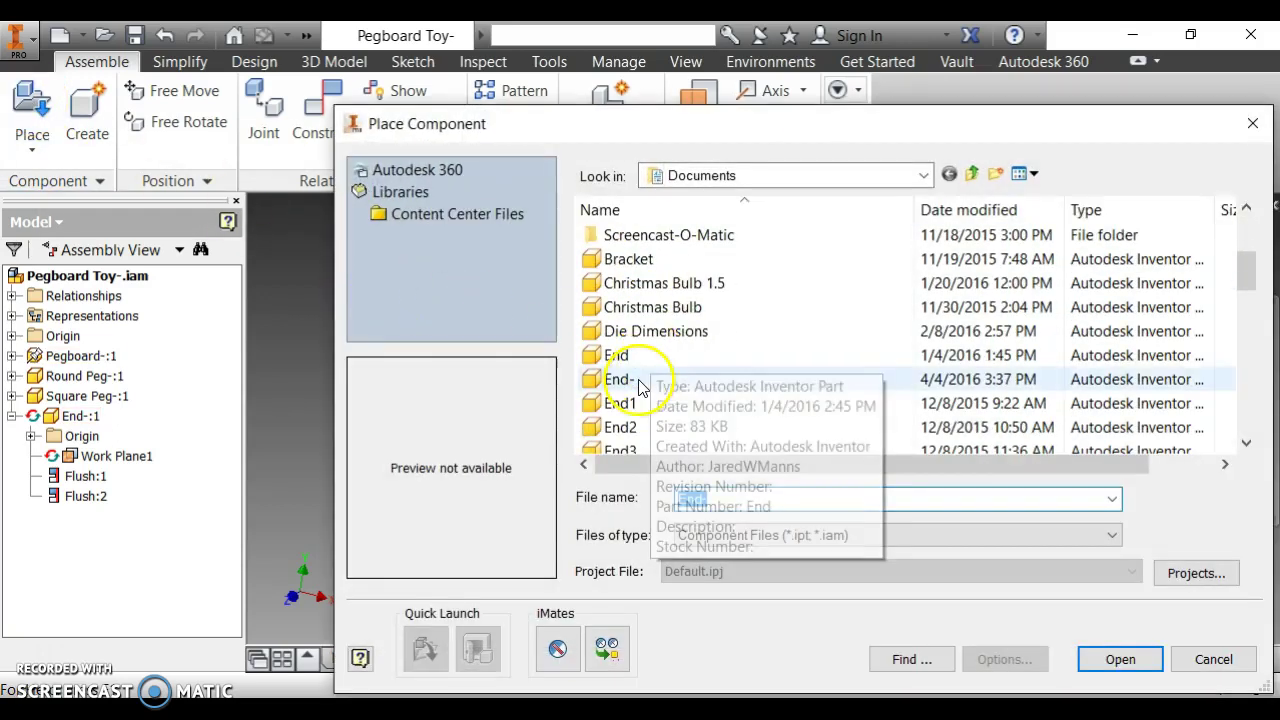
pyautogui.click(627, 381)
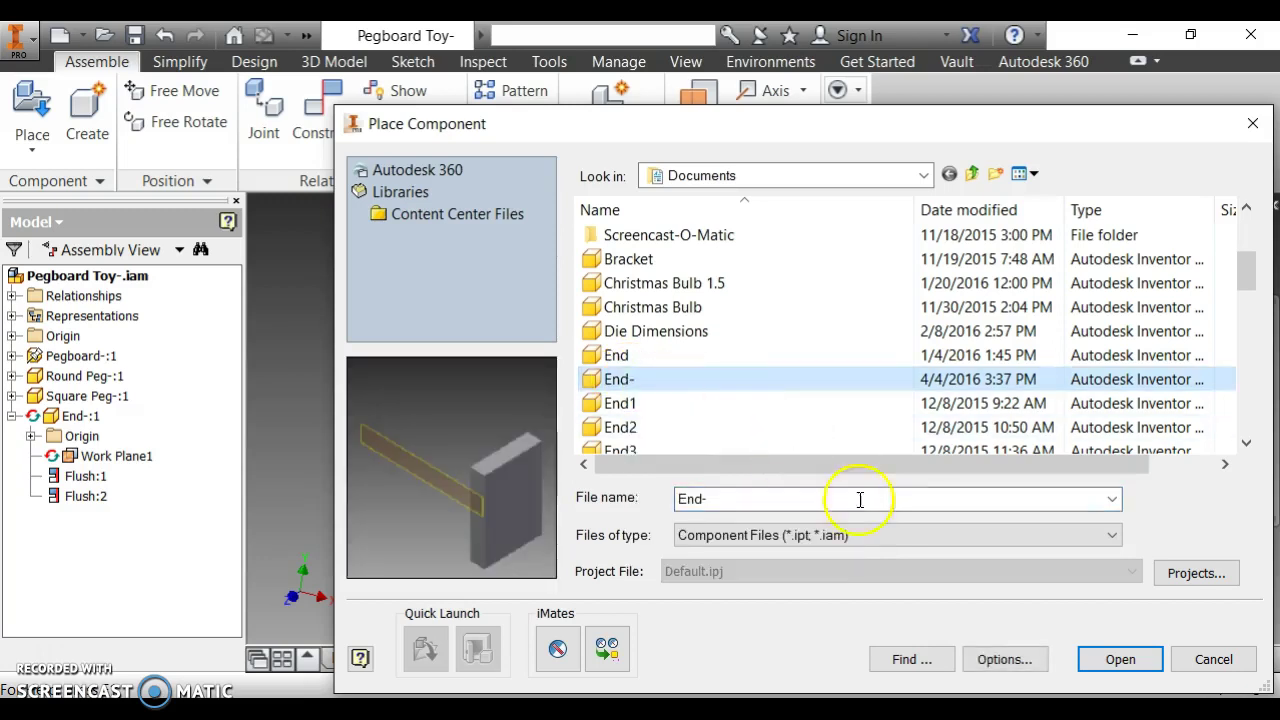
pyautogui.click(1120, 660)
pyautogui.click(496, 392)
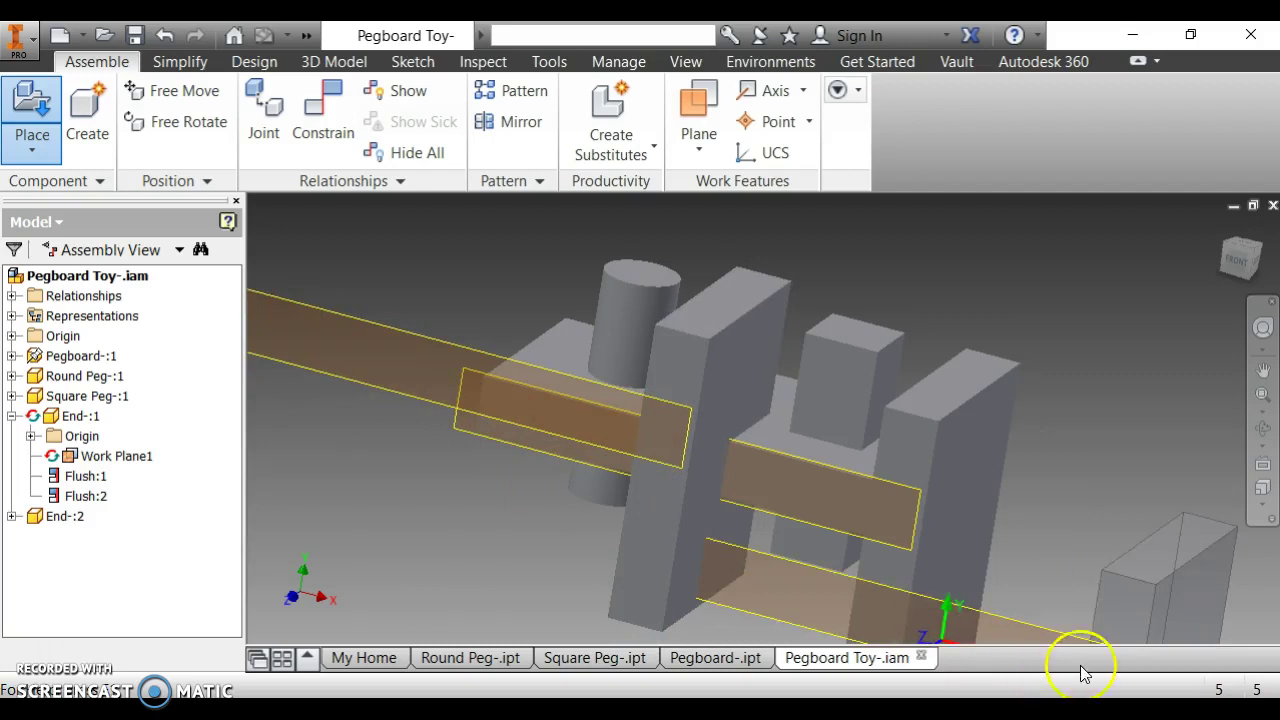
pyautogui.rightClick(1004, 291)
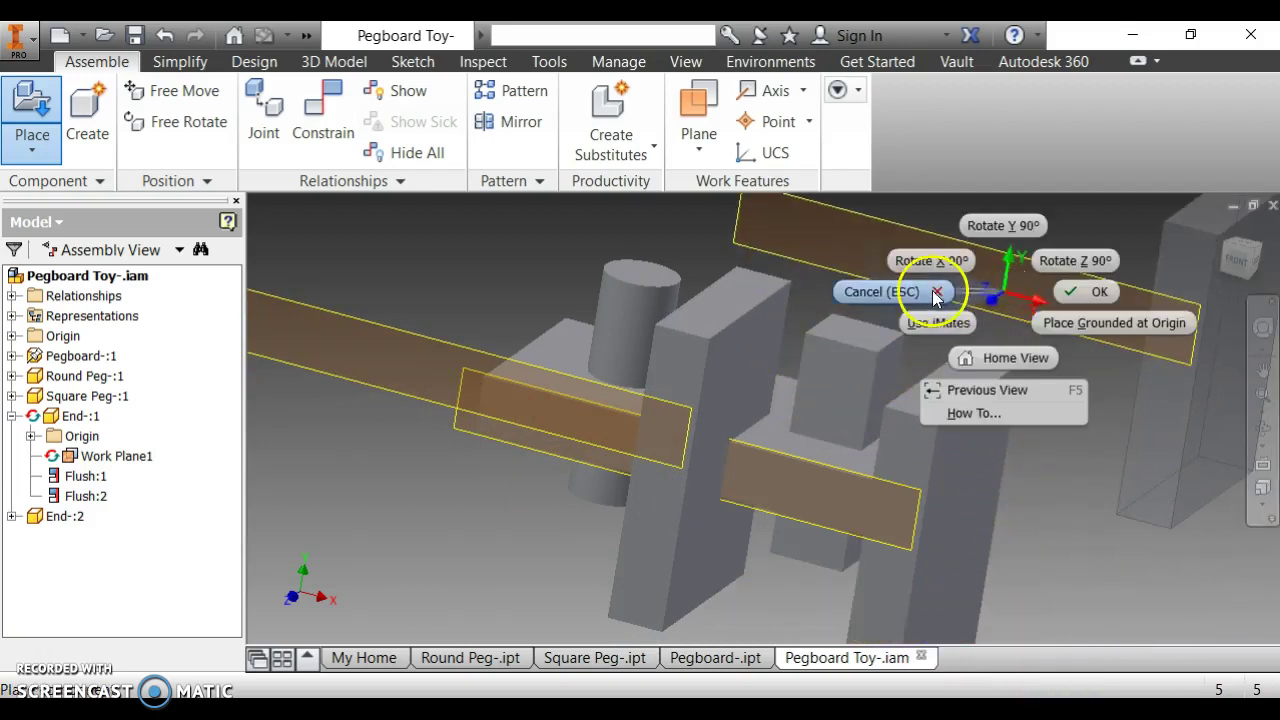
pyautogui.click(937, 292)
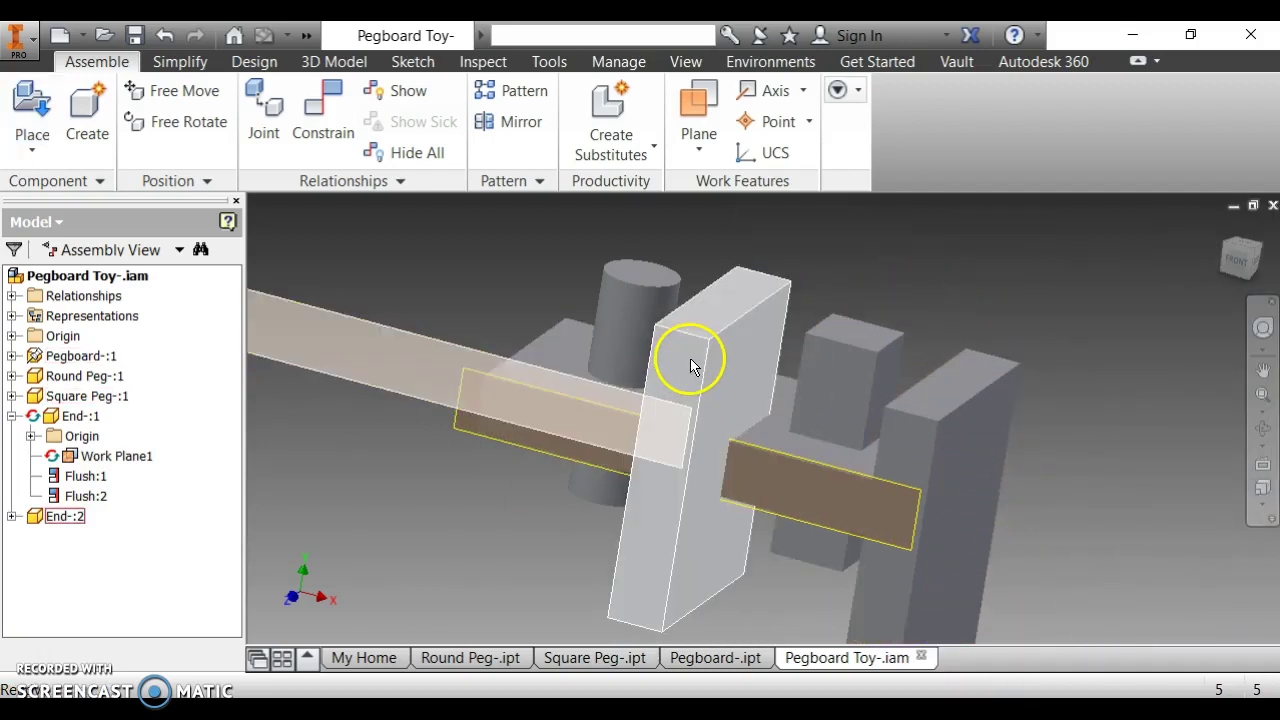
pyautogui.moveTo(690, 365); pyautogui.dragTo(391, 400)
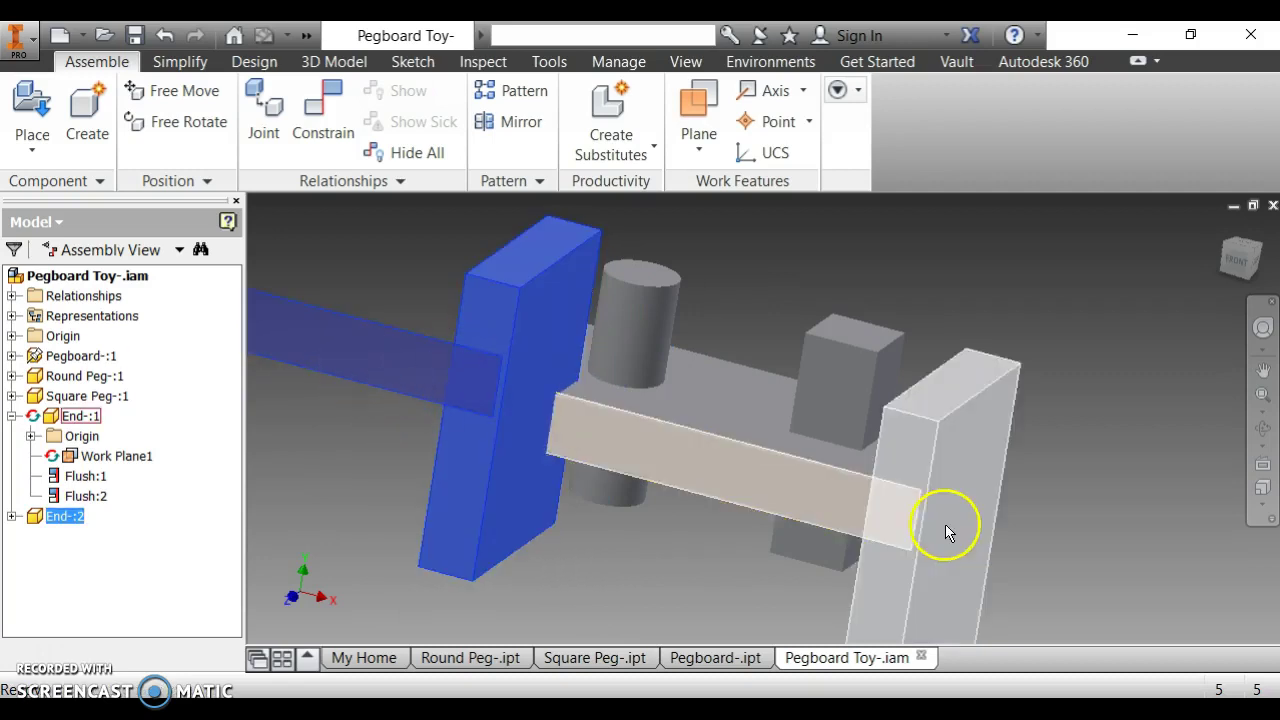
pyautogui.click(336, 437)
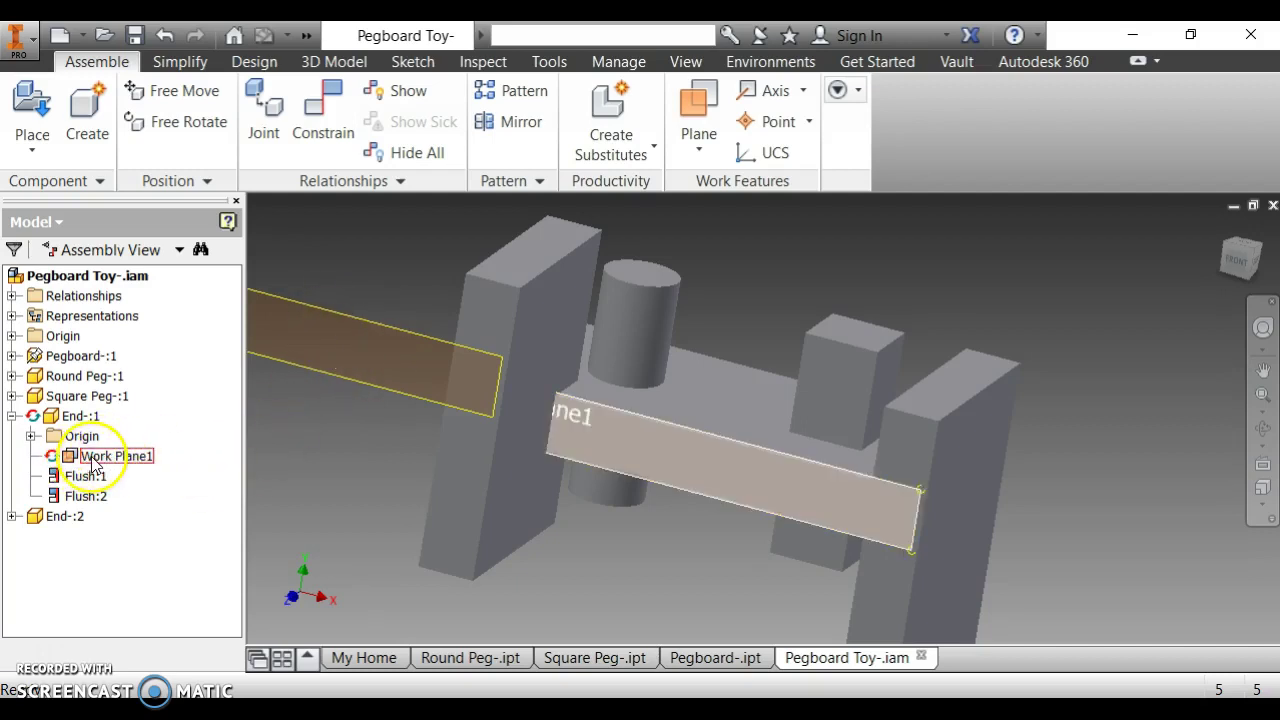
# - Turn off the visibility of Work Plane1 in both End- components
pyautogui.click(12, 416)
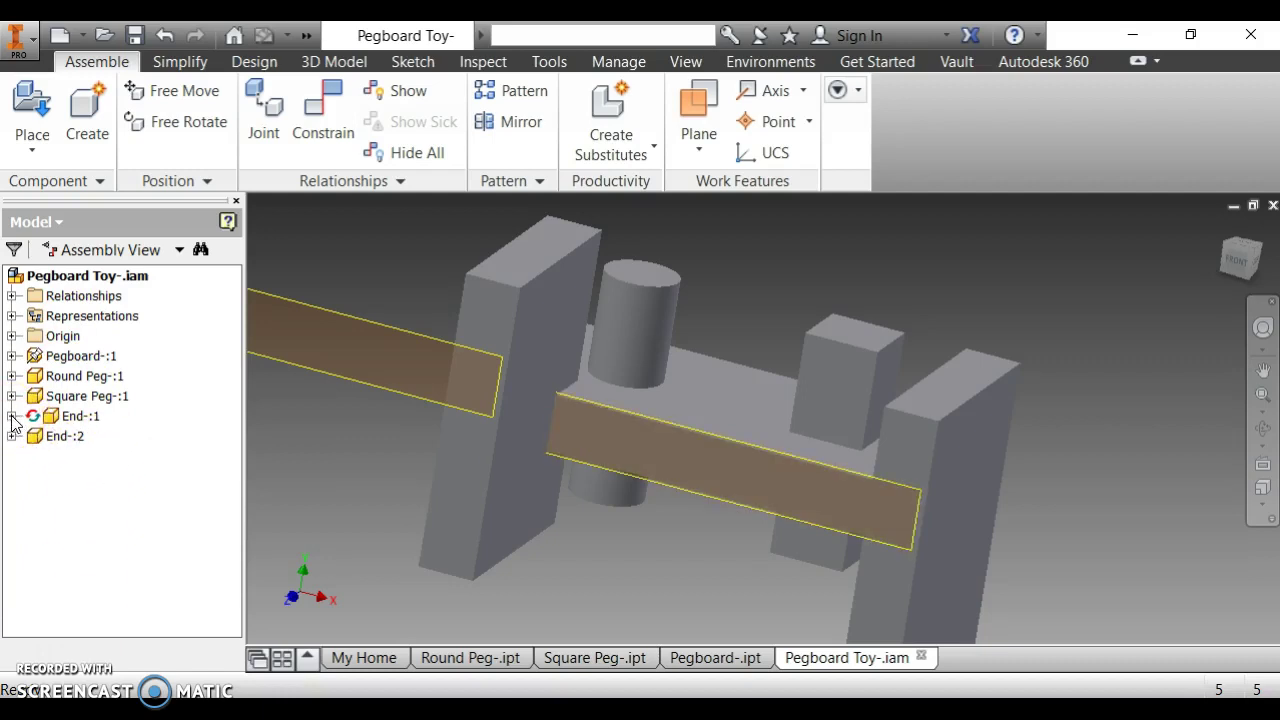
pyautogui.click(12, 416)
pyautogui.rightClick(100, 463)
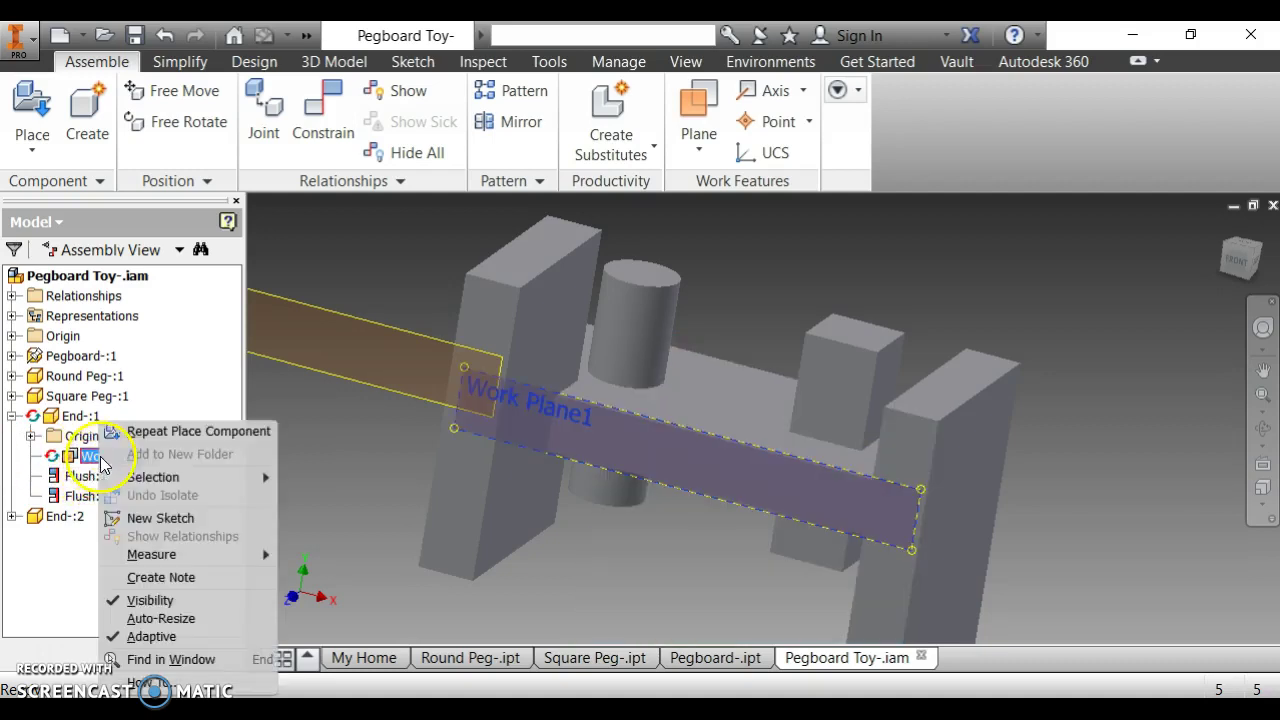
pyautogui.click(145, 598)
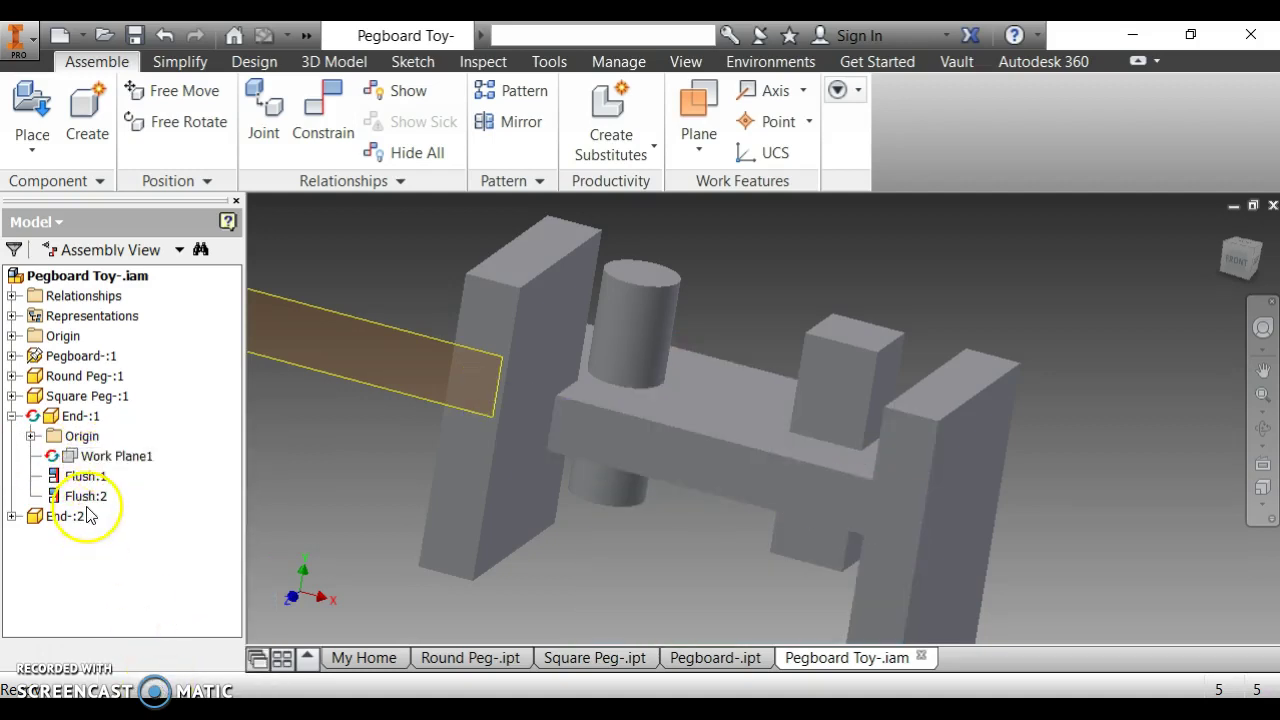
pyautogui.click(12, 516)
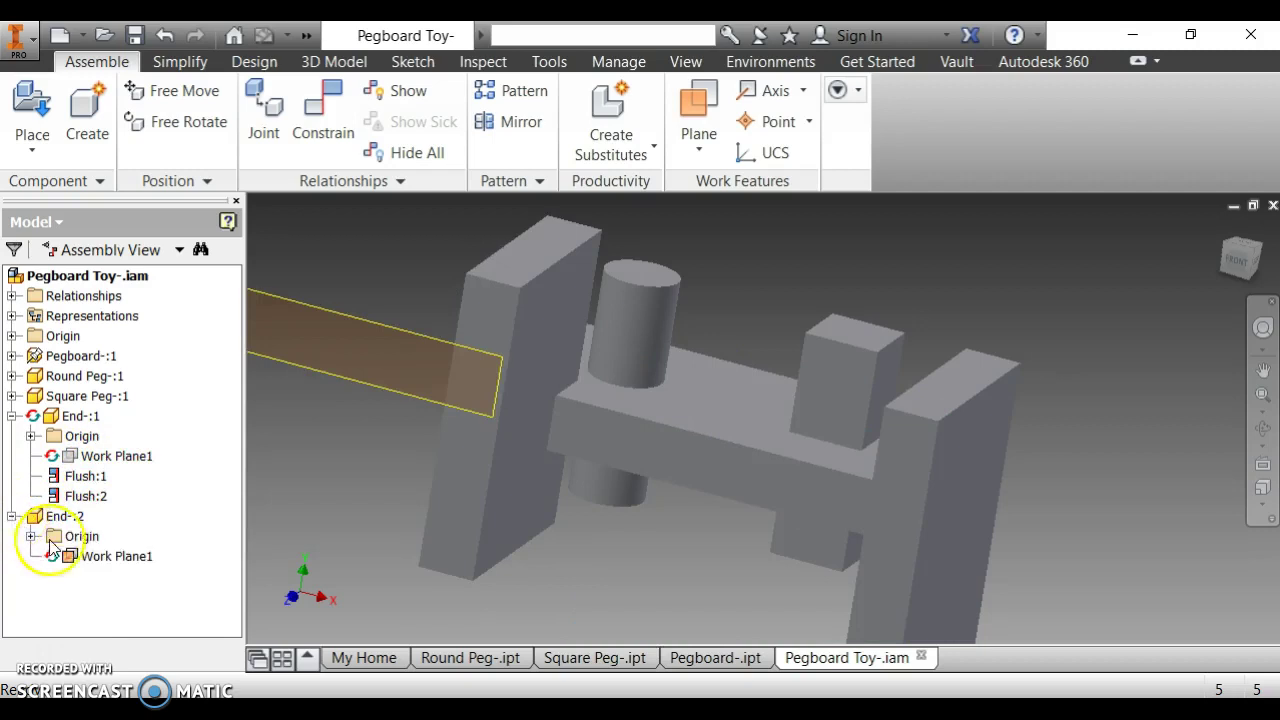
pyautogui.rightClick(100, 563)
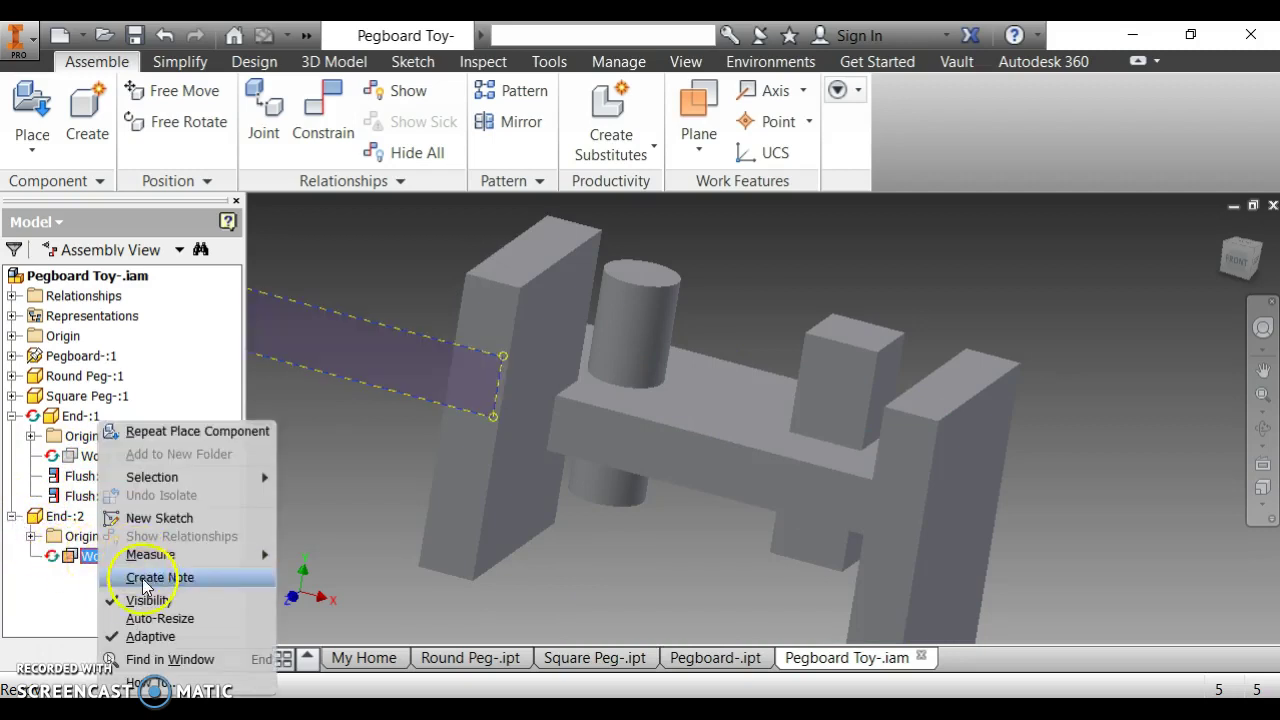
pyautogui.click(147, 601)
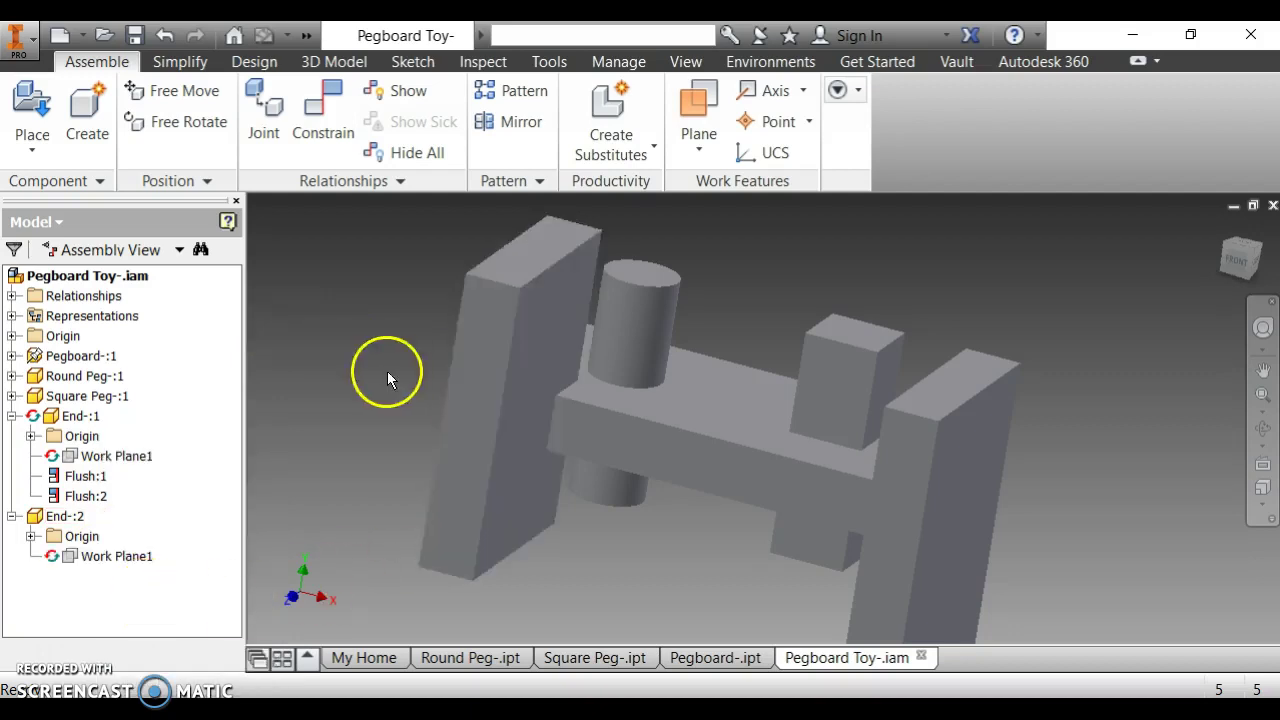
# - Pull the second End- component away from the pegboard and constrain its top face flush with the pegboard's top face at a -1 in offset
pyautogui.moveTo(473, 387); pyautogui.dragTo(370, 335)
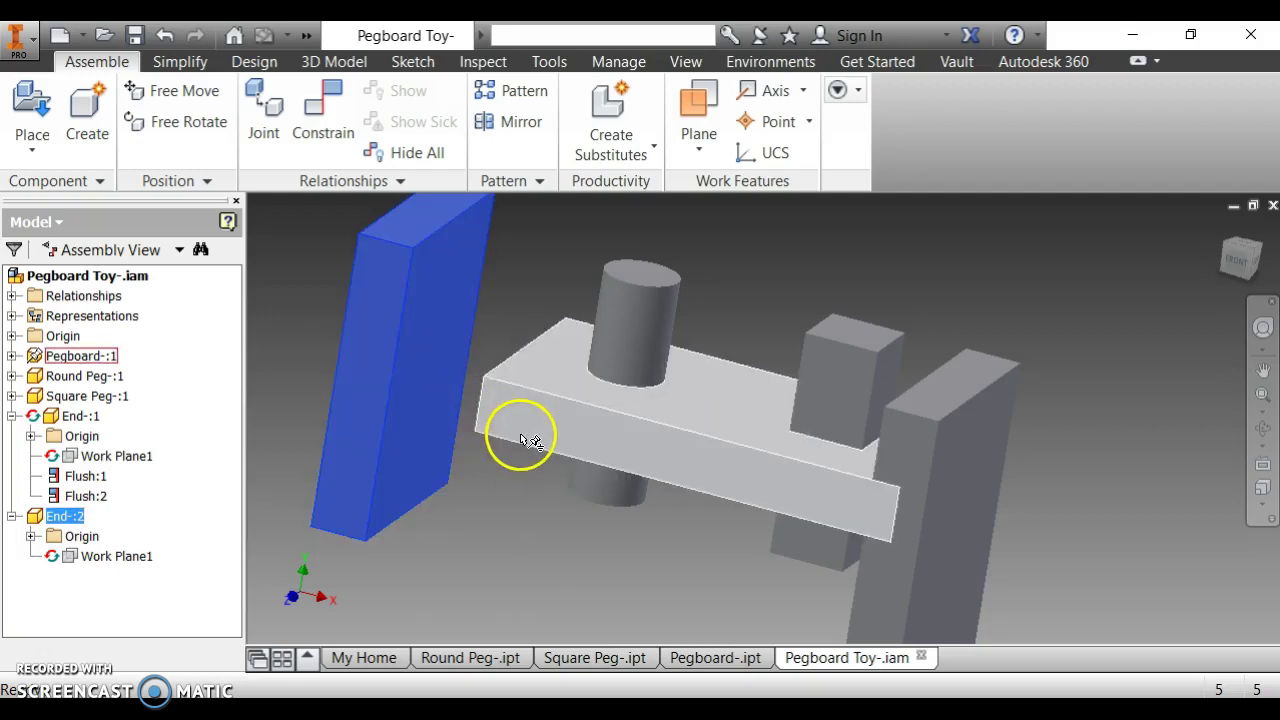
pyautogui.press('g')
pyautogui.moveTo(523, 434); pyautogui.dragTo(543, 443)
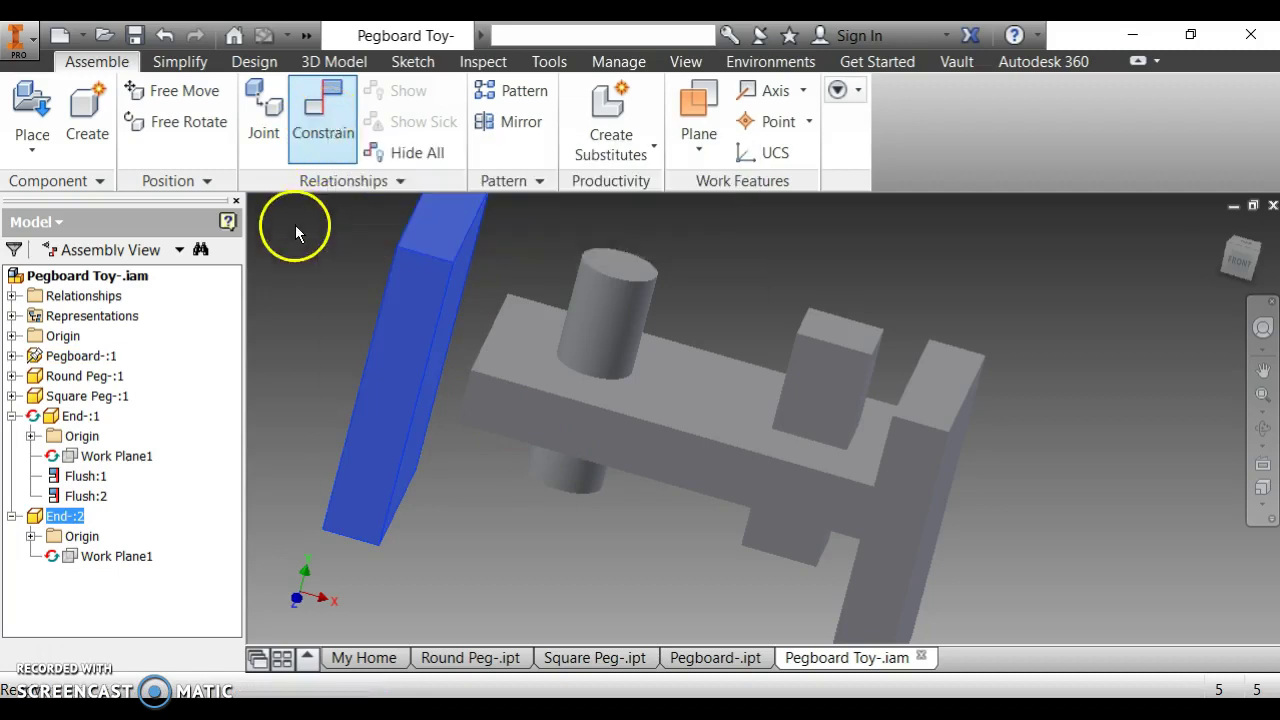
pyautogui.click(328, 120)
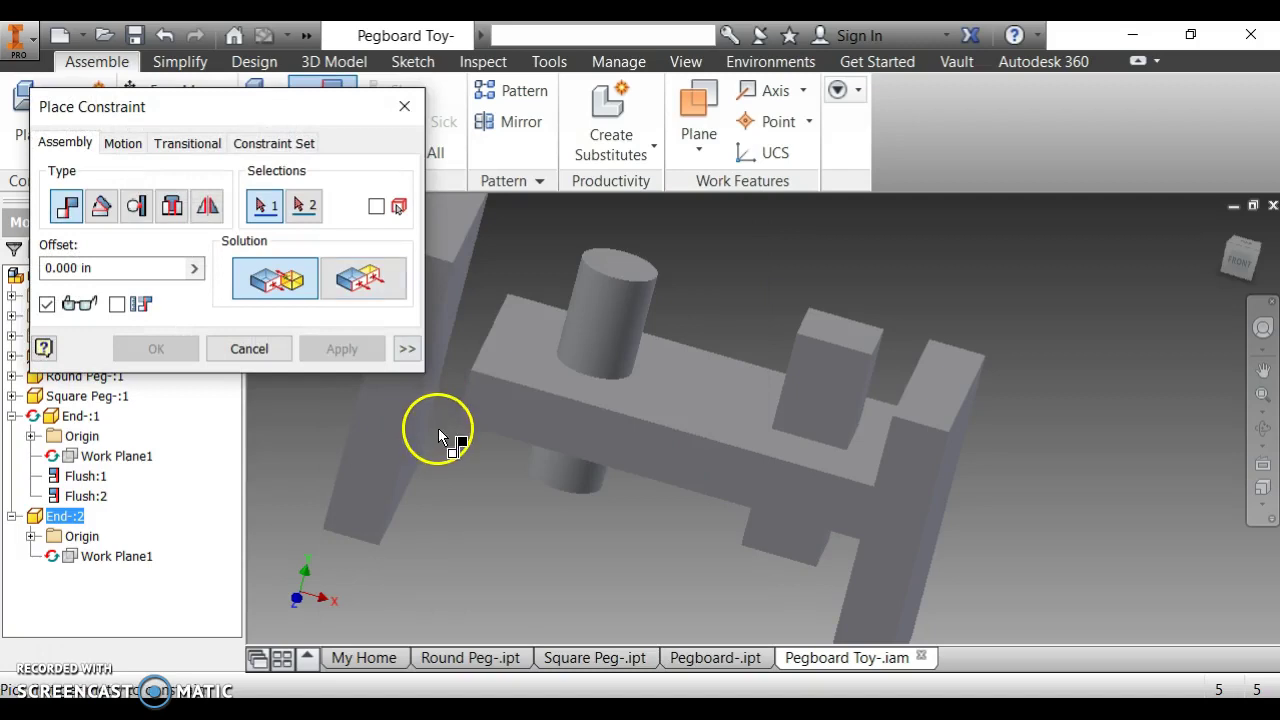
pyautogui.moveTo(536, 345); pyautogui.dragTo(623, 389, button='middle')
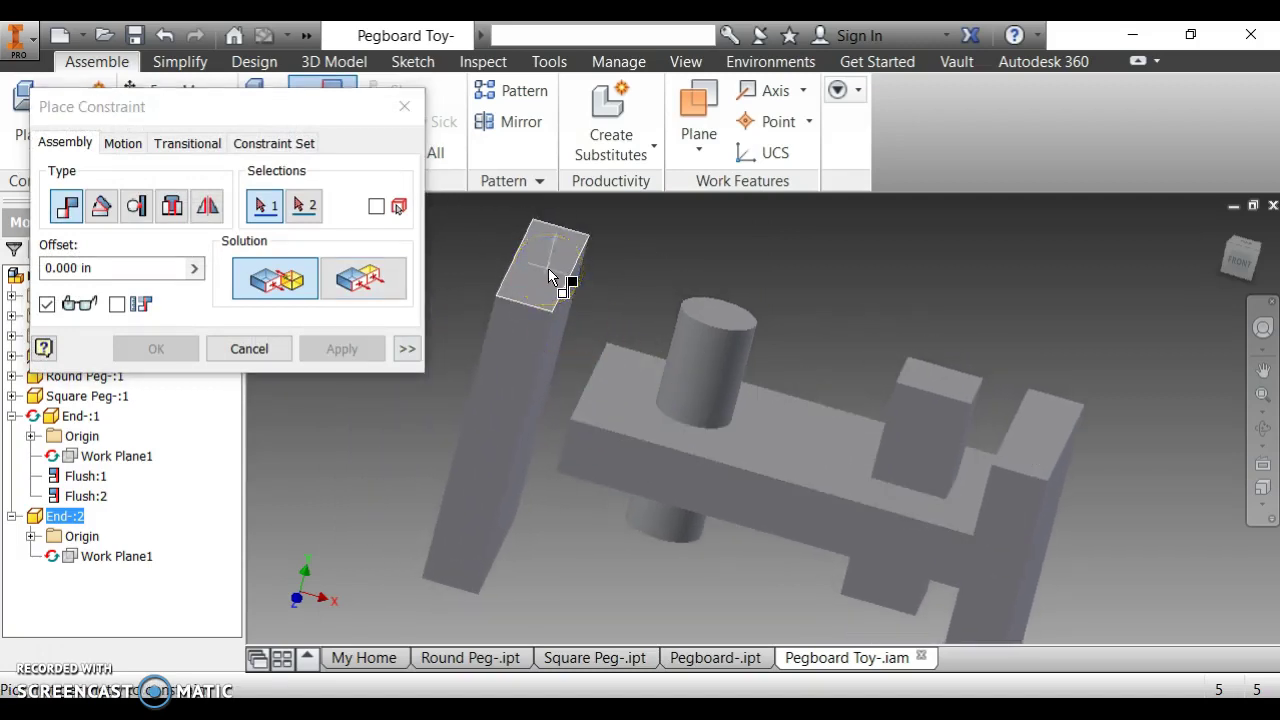
pyautogui.click(548, 268)
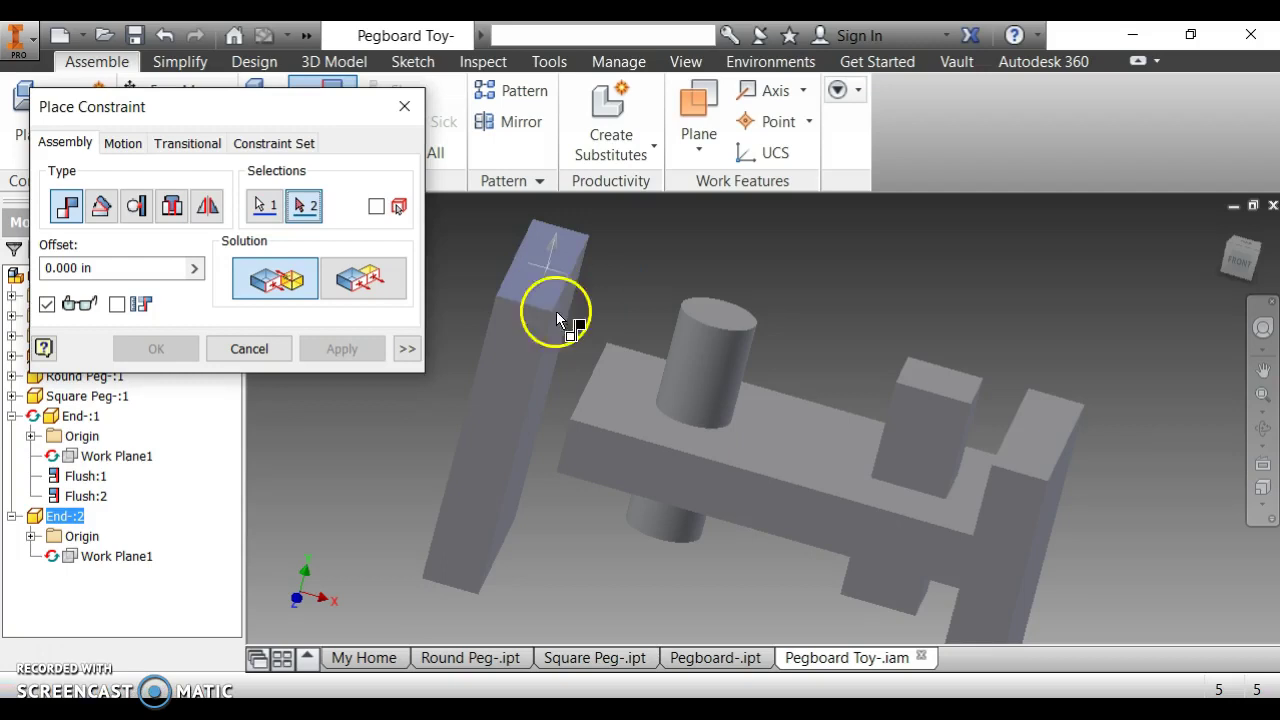
pyautogui.click(614, 397)
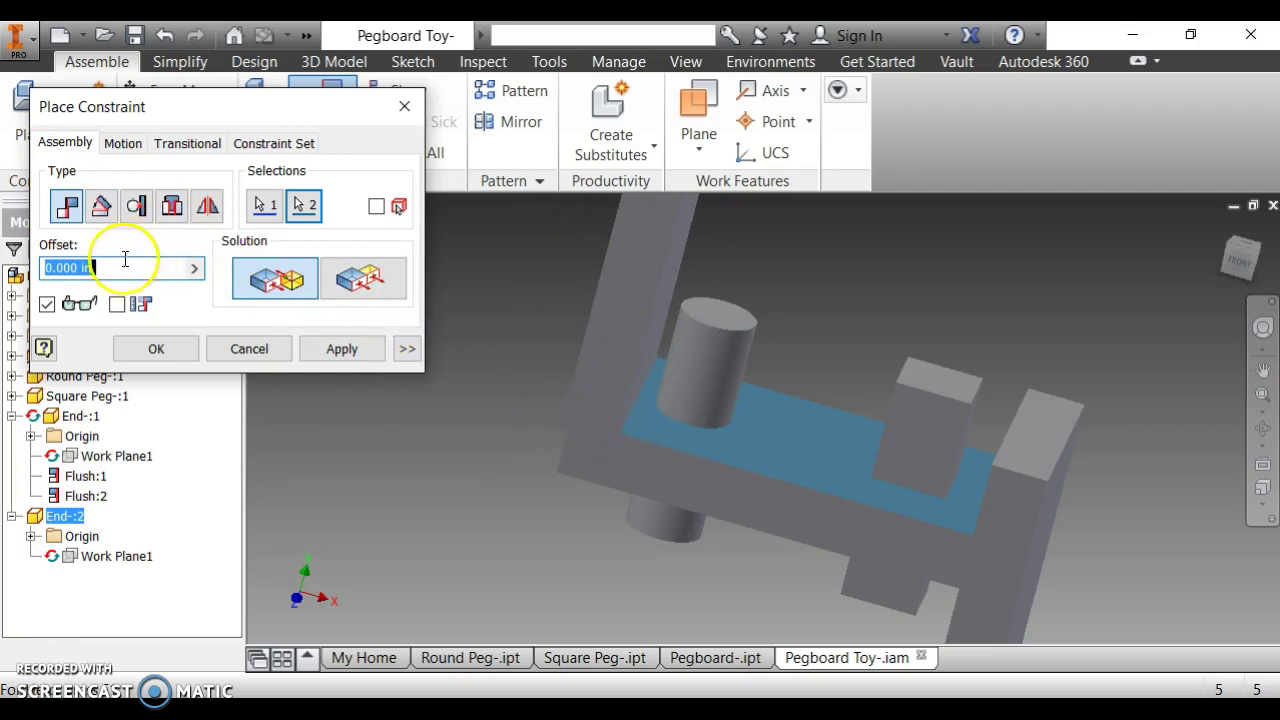
pyautogui.click(368, 288)
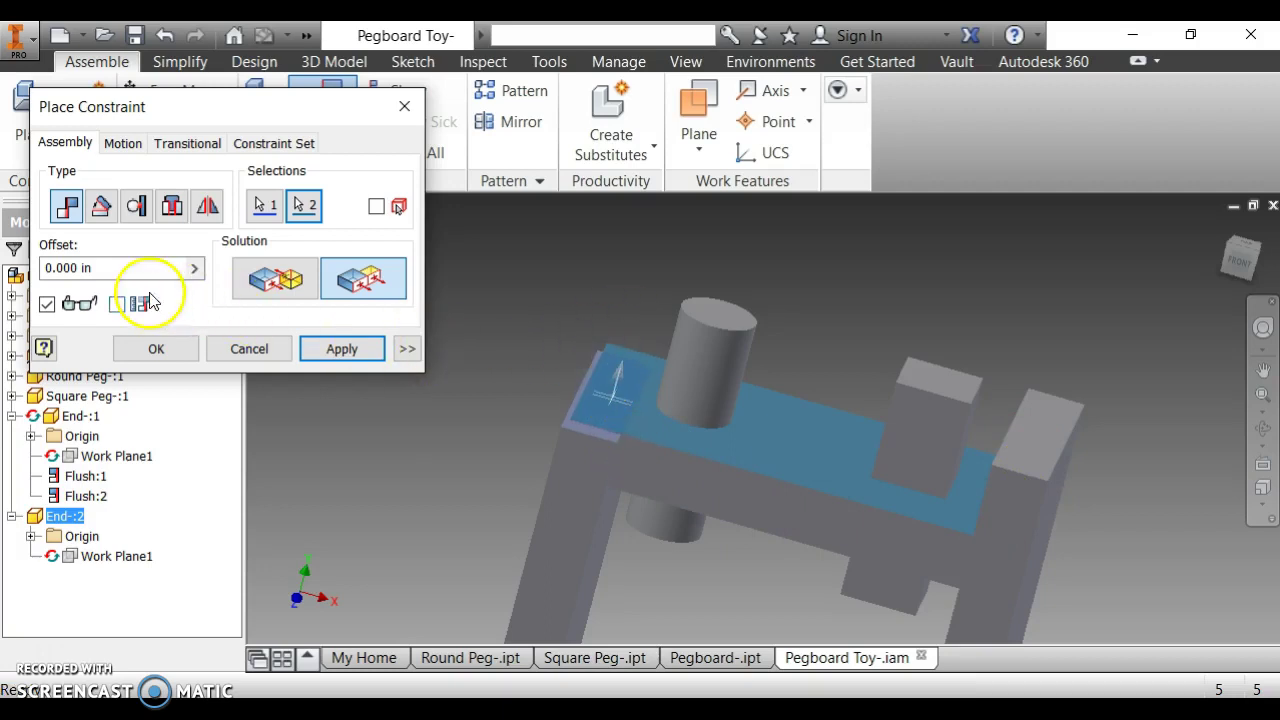
pyautogui.moveTo(88, 268); pyautogui.dragTo(46, 268)
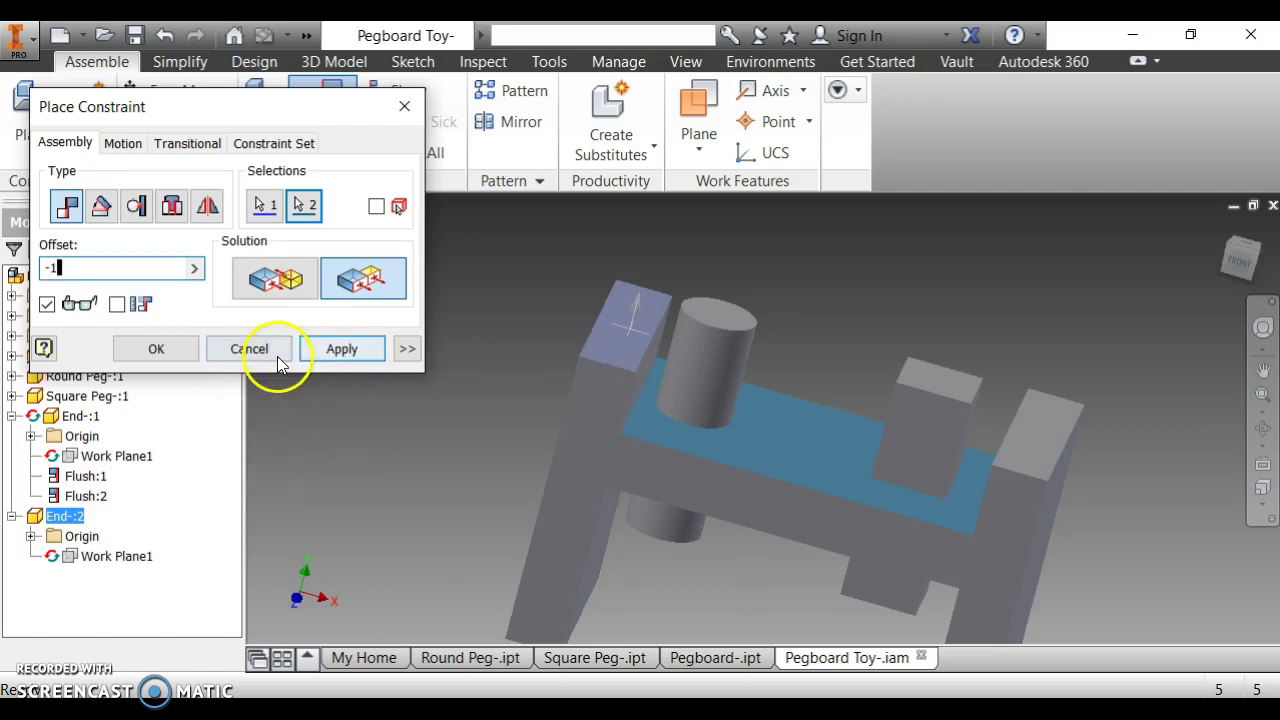
pyautogui.click(172, 352)
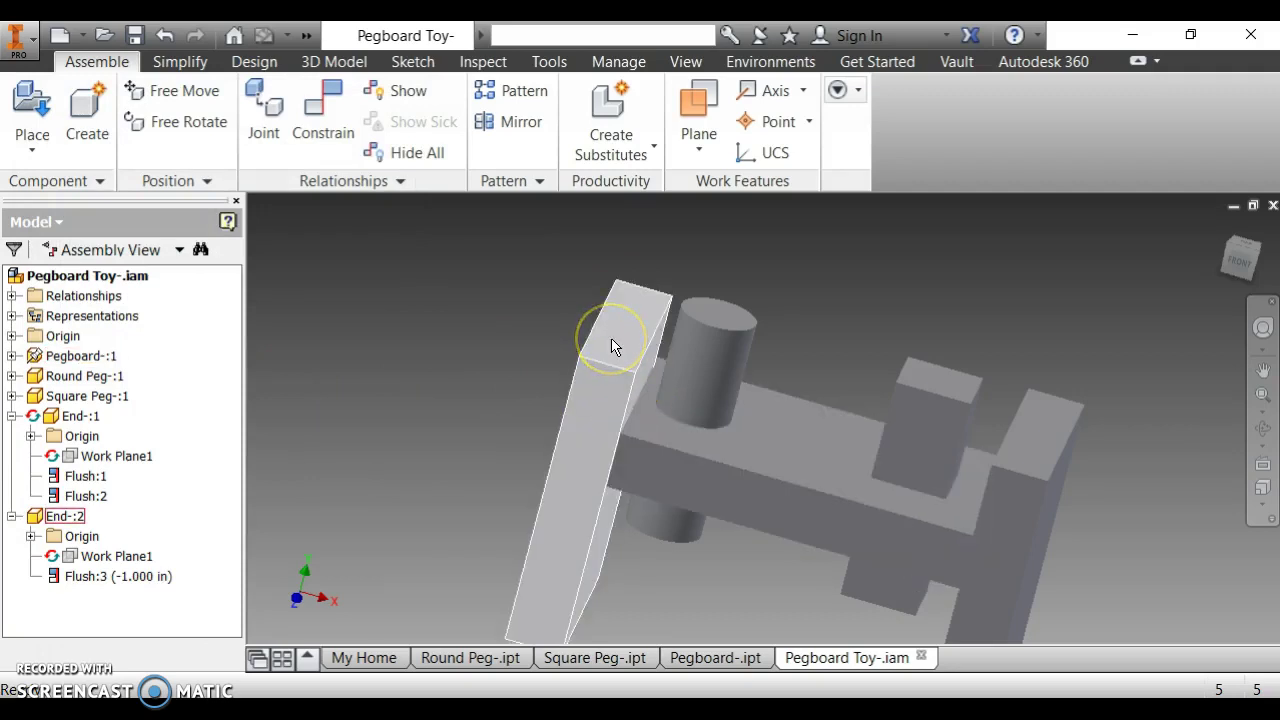
# - Move the second End- component clear and mate its broad inner face to the pegboard's end face with a -0.375 in offset
pyautogui.moveTo(614, 346); pyautogui.dragTo(484, 327)
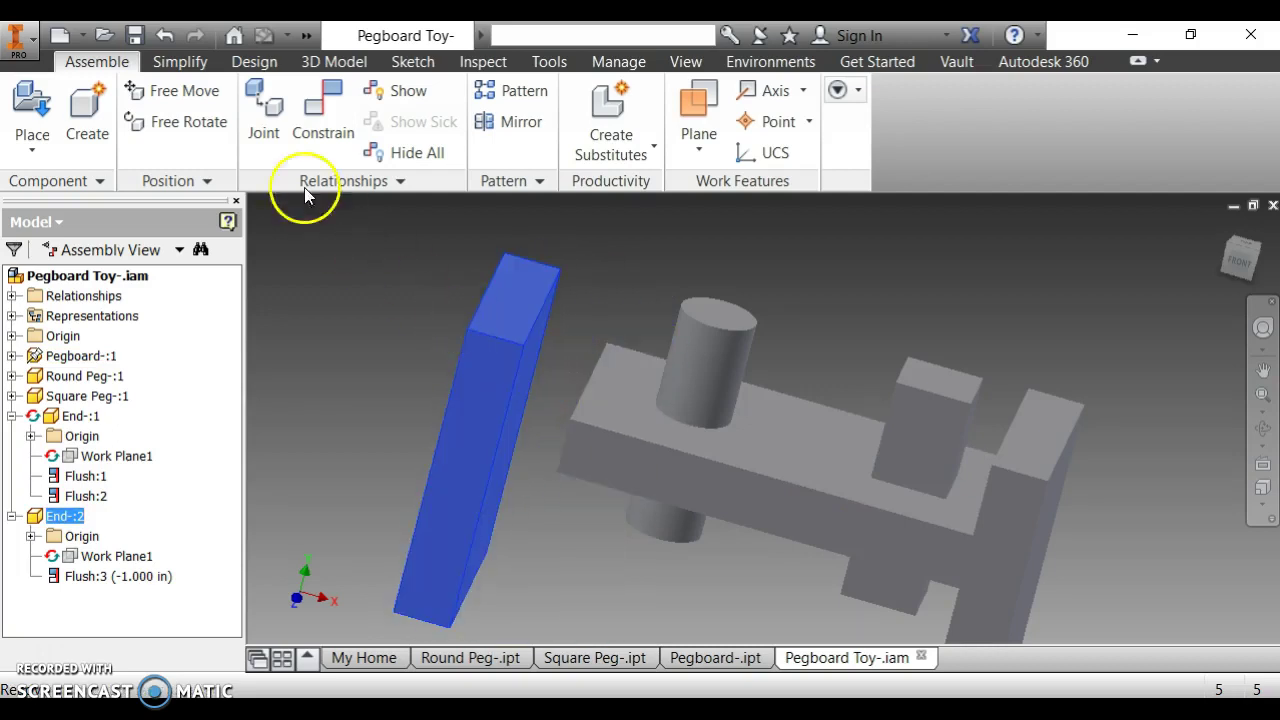
pyautogui.click(322, 120)
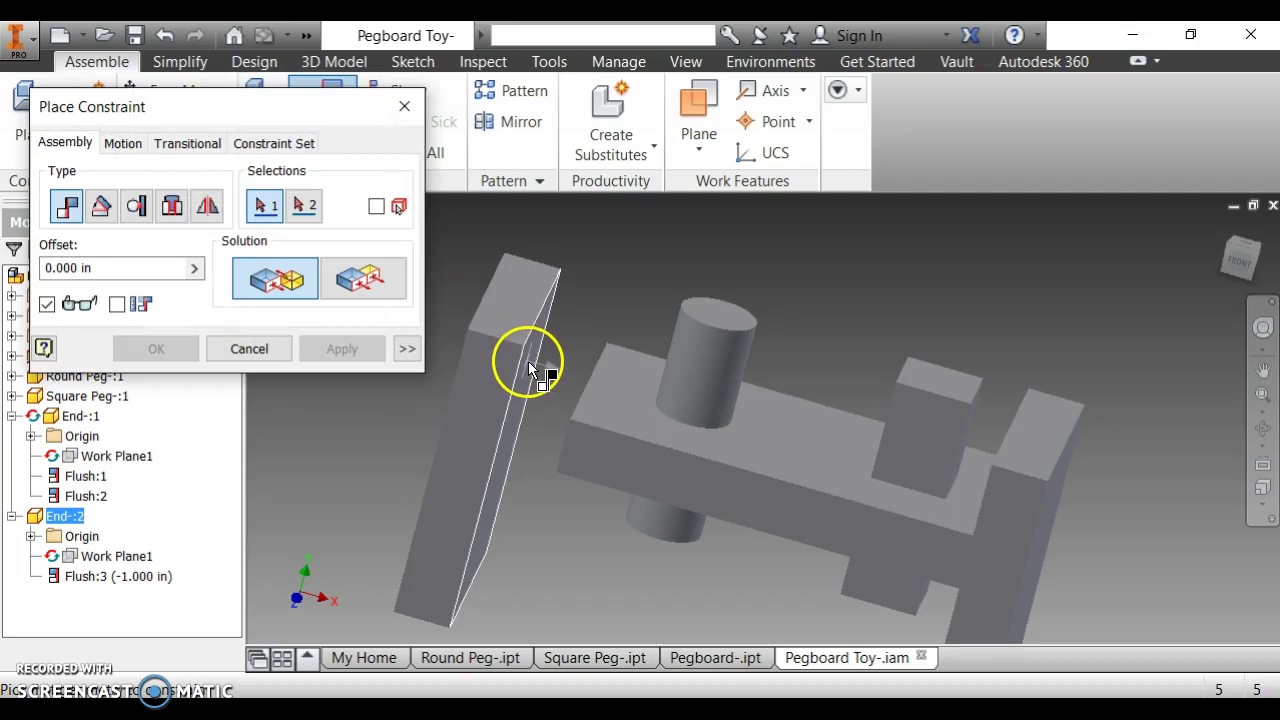
pyautogui.press('F6')
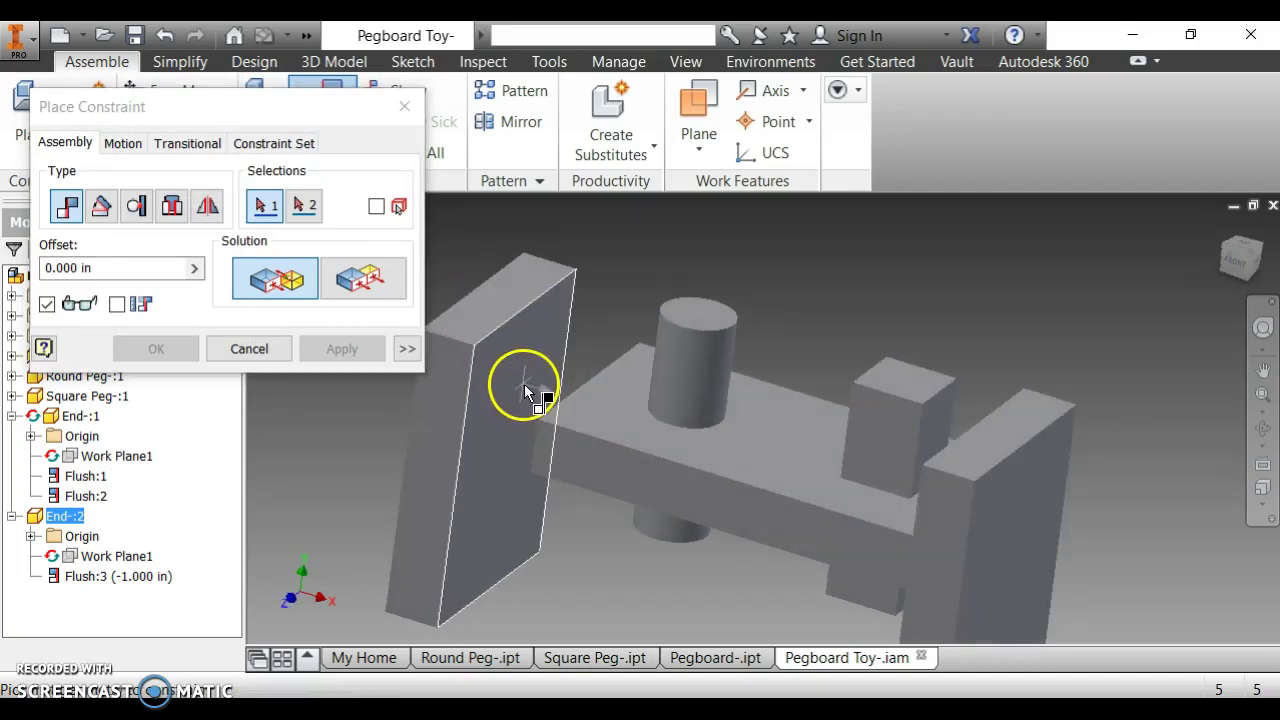
pyautogui.click(523, 383)
pyautogui.keyDown('shift'); pyautogui.moveTo(500, 451); pyautogui.dragTo(557, 466, button='middle'); pyautogui.keyUp('shift')
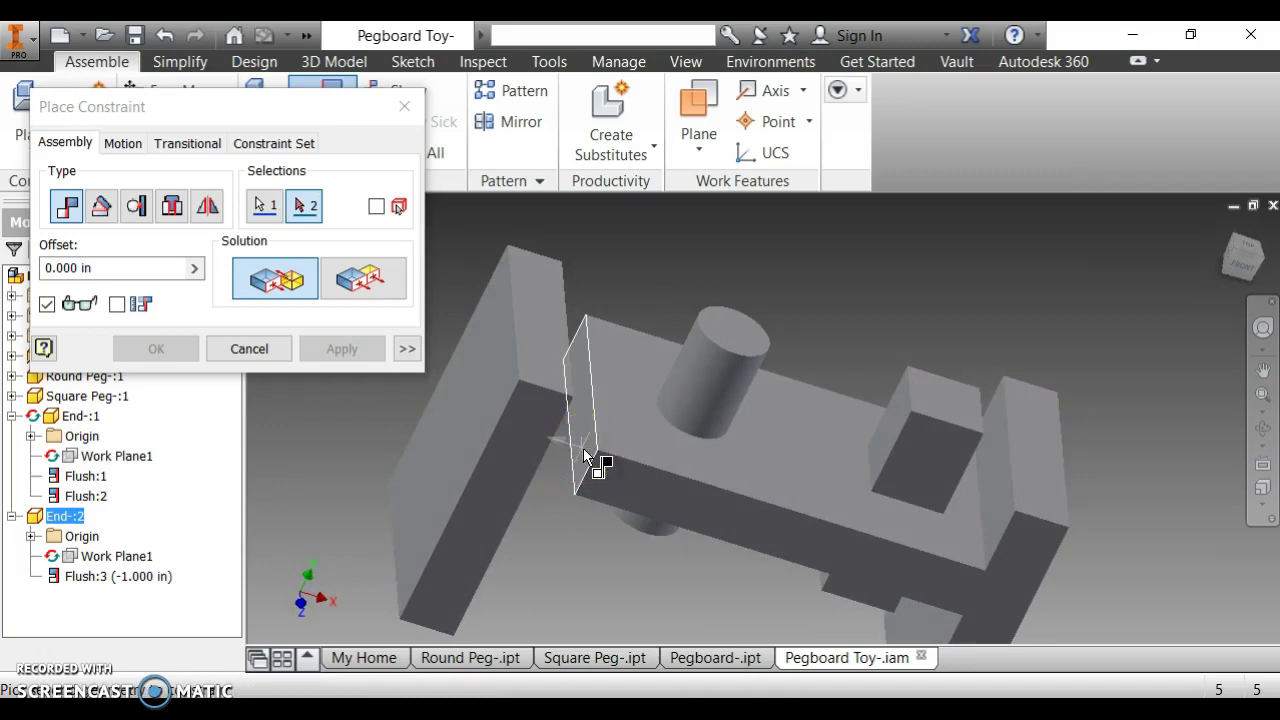
pyautogui.click(587, 457)
pyautogui.keyDown('shift'); pyautogui.moveTo(628, 484); pyautogui.dragTo(603, 451, button='middle'); pyautogui.keyUp('shift')
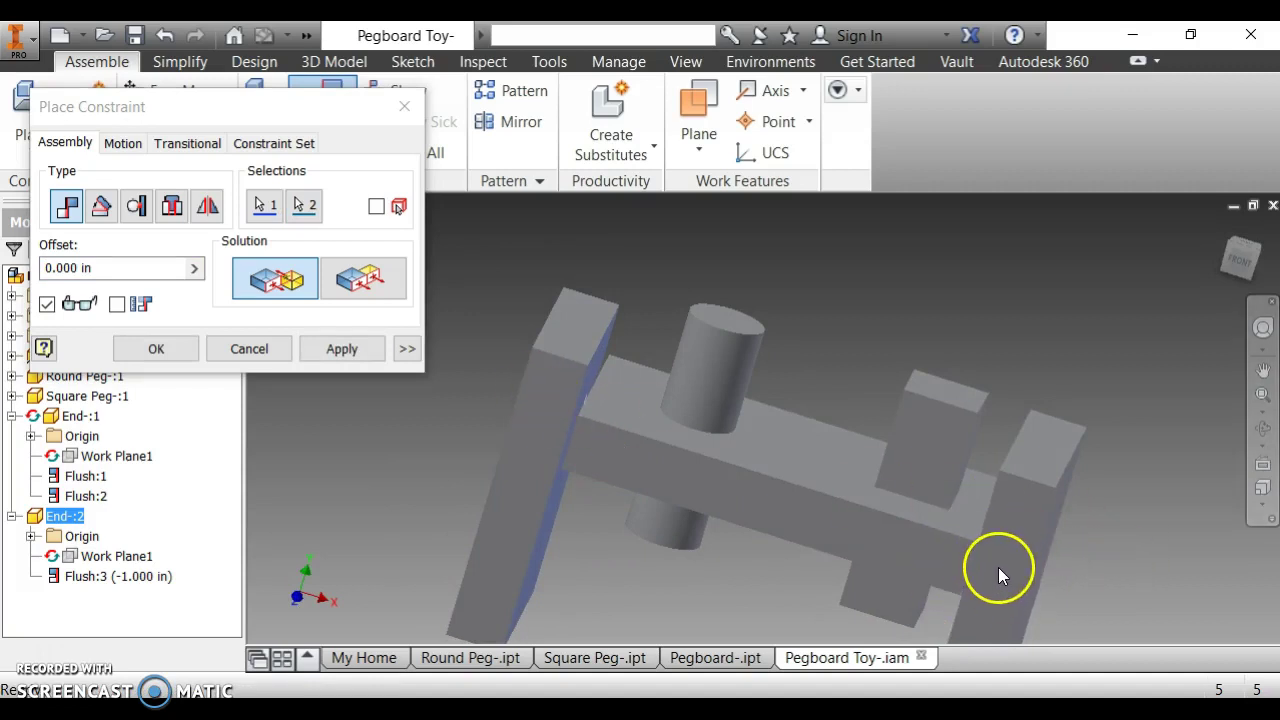
pyautogui.click(80, 267)
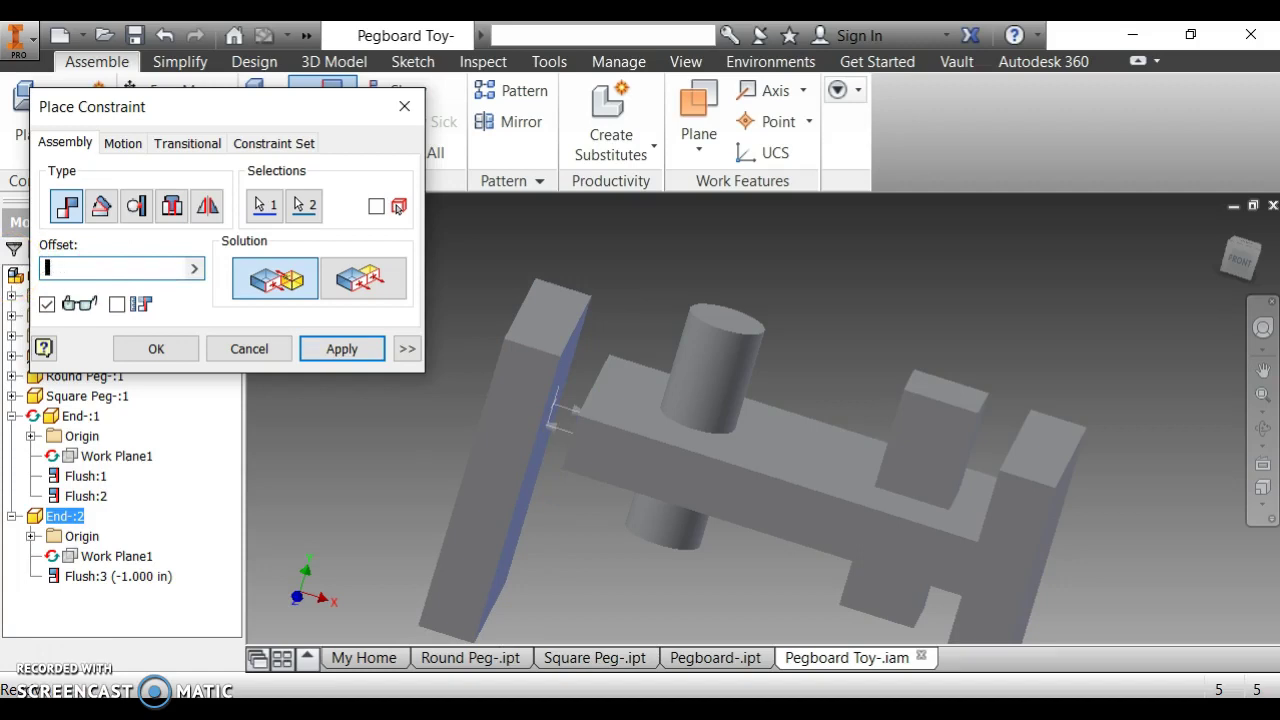
pyautogui.write('-.375')
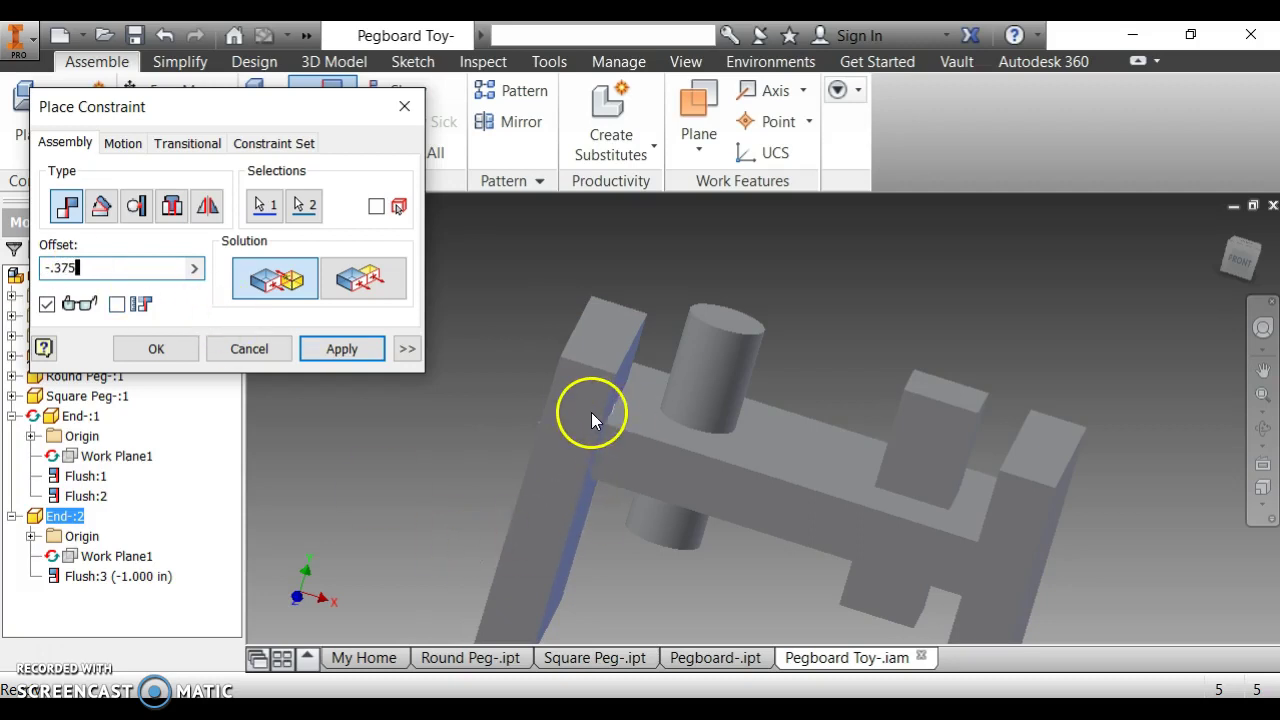
pyautogui.click(176, 353)
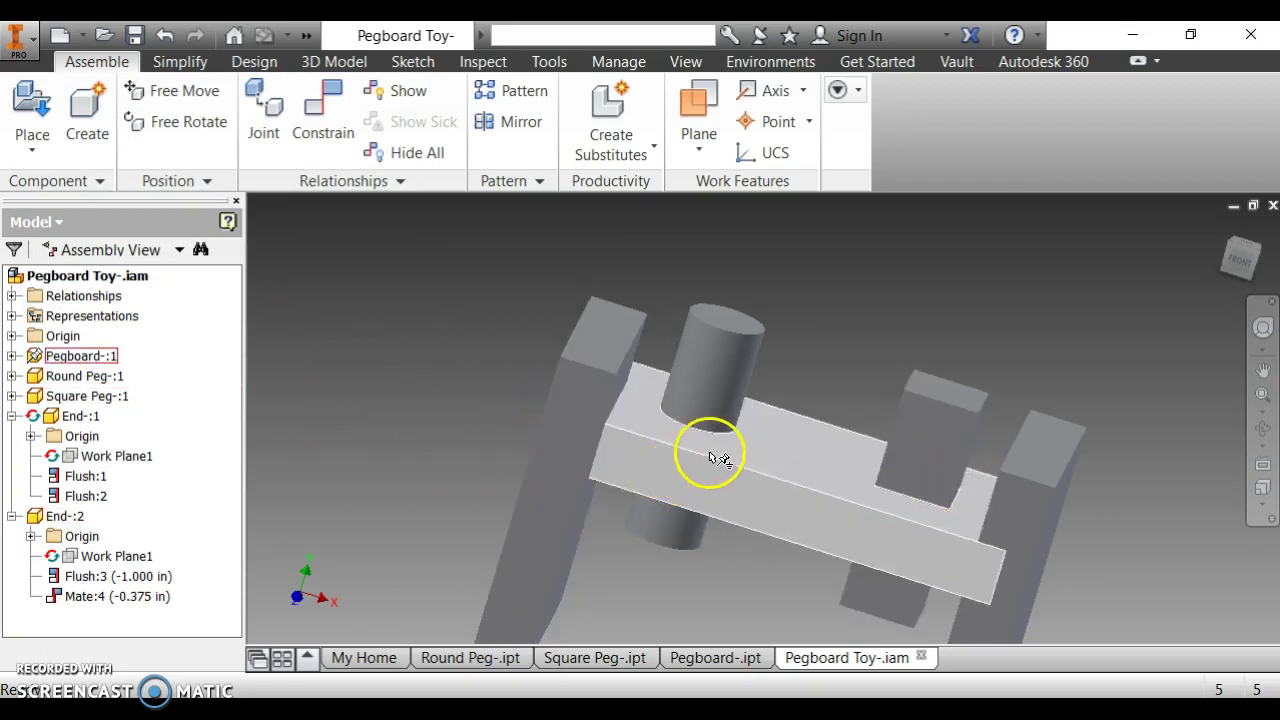
# - Constrain the second End- component's narrow front face flush with the pegboard's long front side at zero offset
pyautogui.keyDown('shift'); pyautogui.moveTo(714, 451); pyautogui.dragTo(586, 400, button='middle'); pyautogui.keyUp('shift')
pyautogui.click(572, 398)
pyautogui.moveTo(572, 398); pyautogui.dragTo(622, 388)
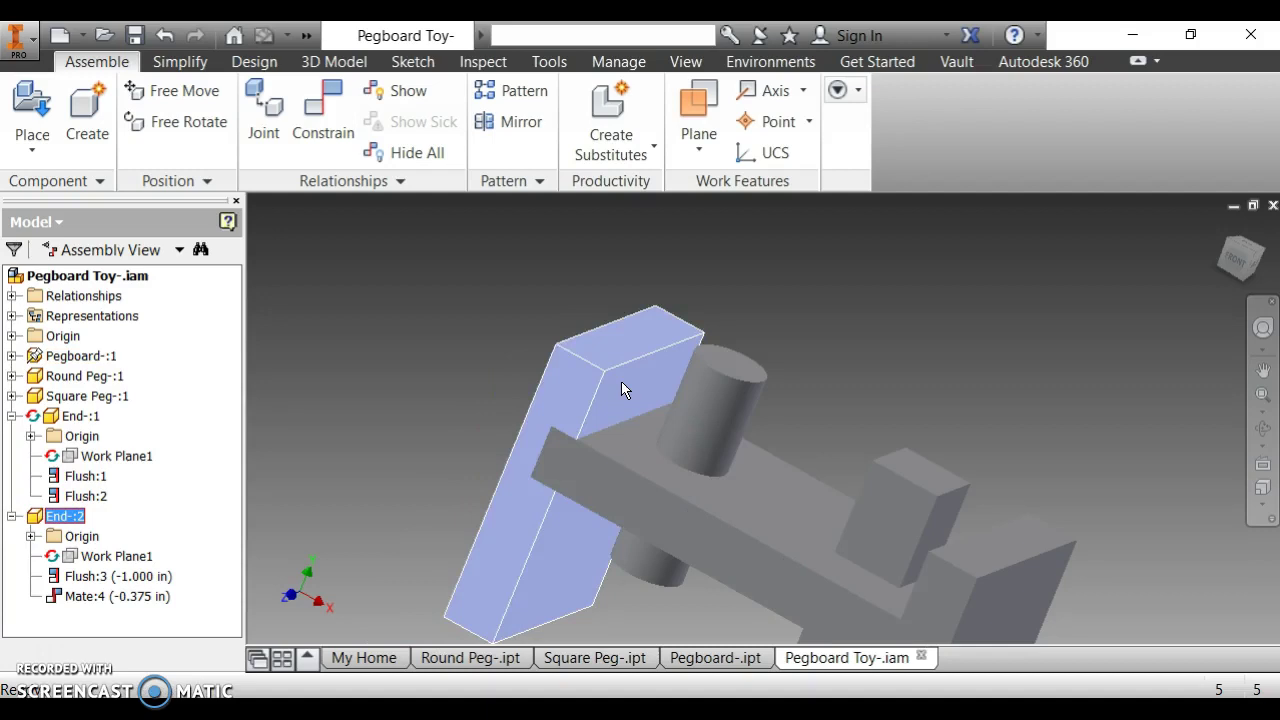
pyautogui.click(356, 142)
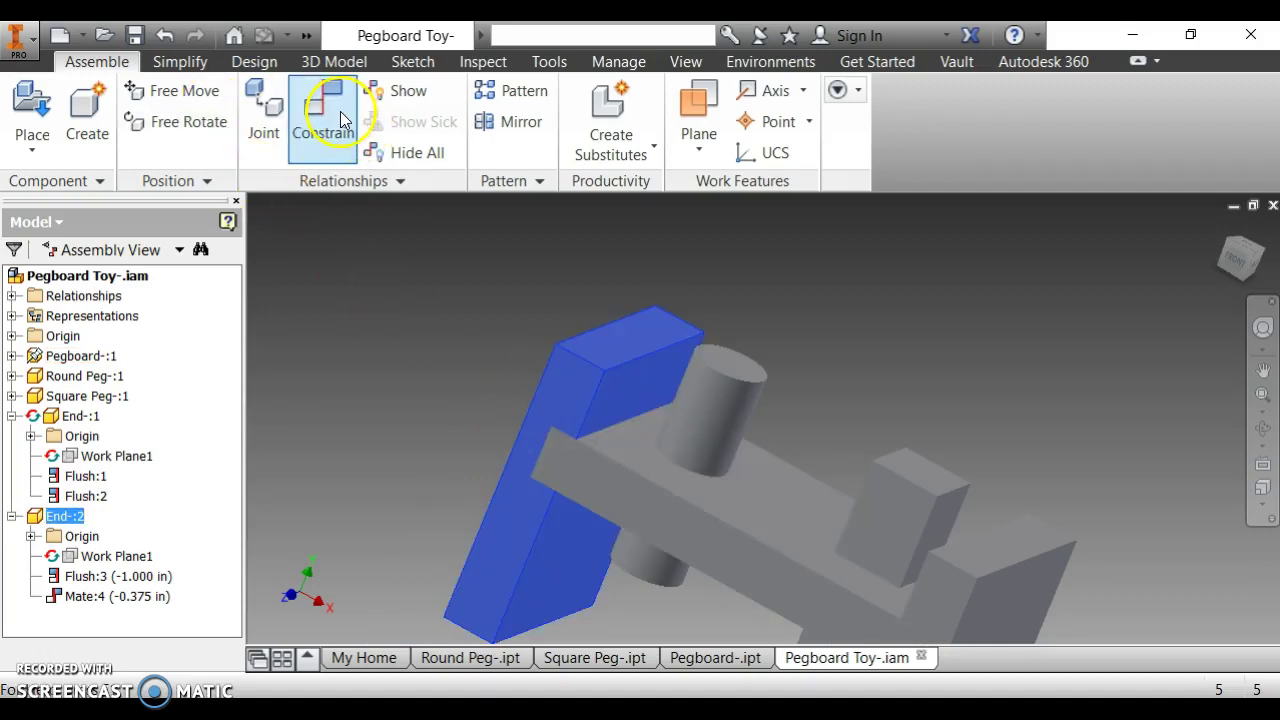
pyautogui.moveTo(571, 500); pyautogui.dragTo(586, 383)
pyautogui.click(330, 92)
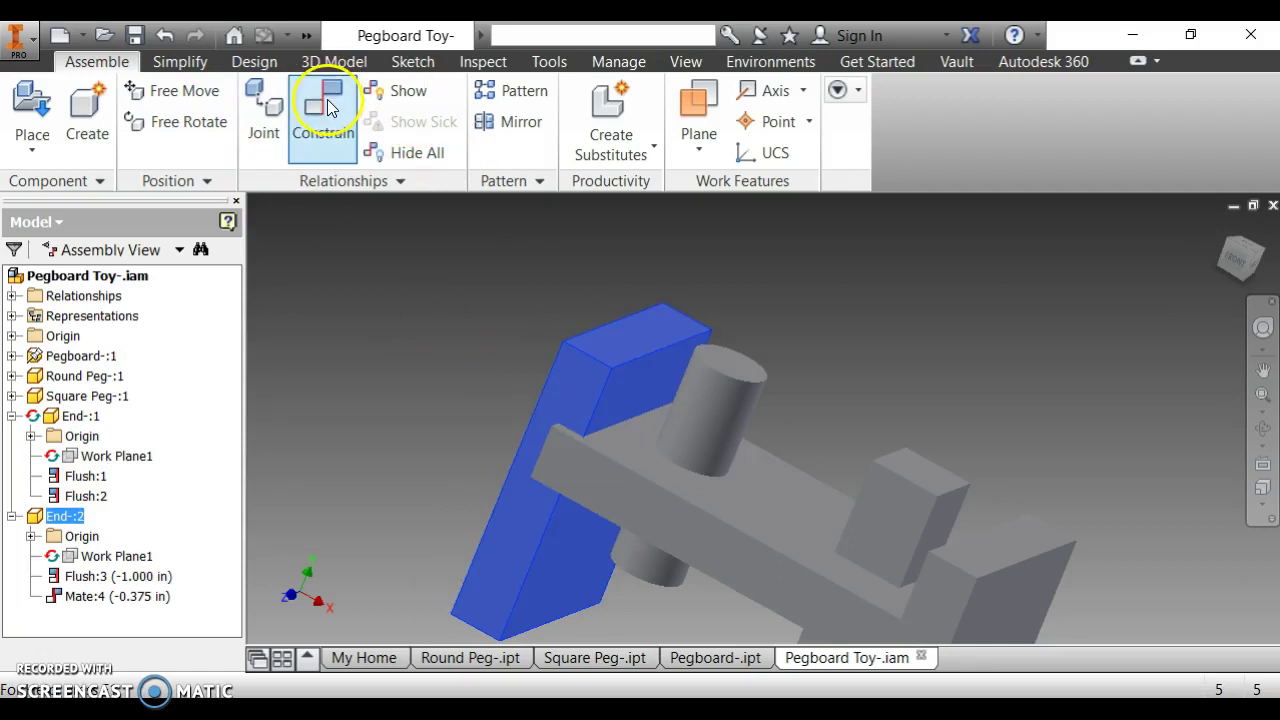
pyautogui.click(580, 388)
pyautogui.click(632, 496)
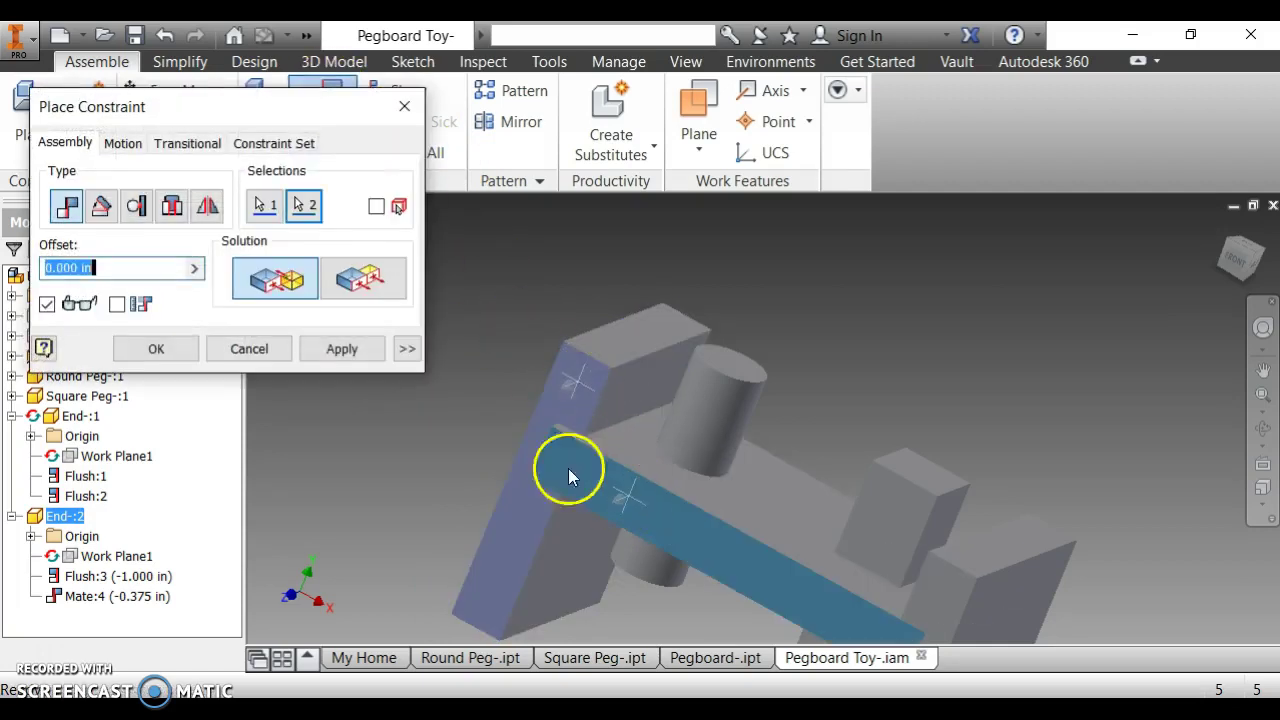
pyautogui.click(362, 280)
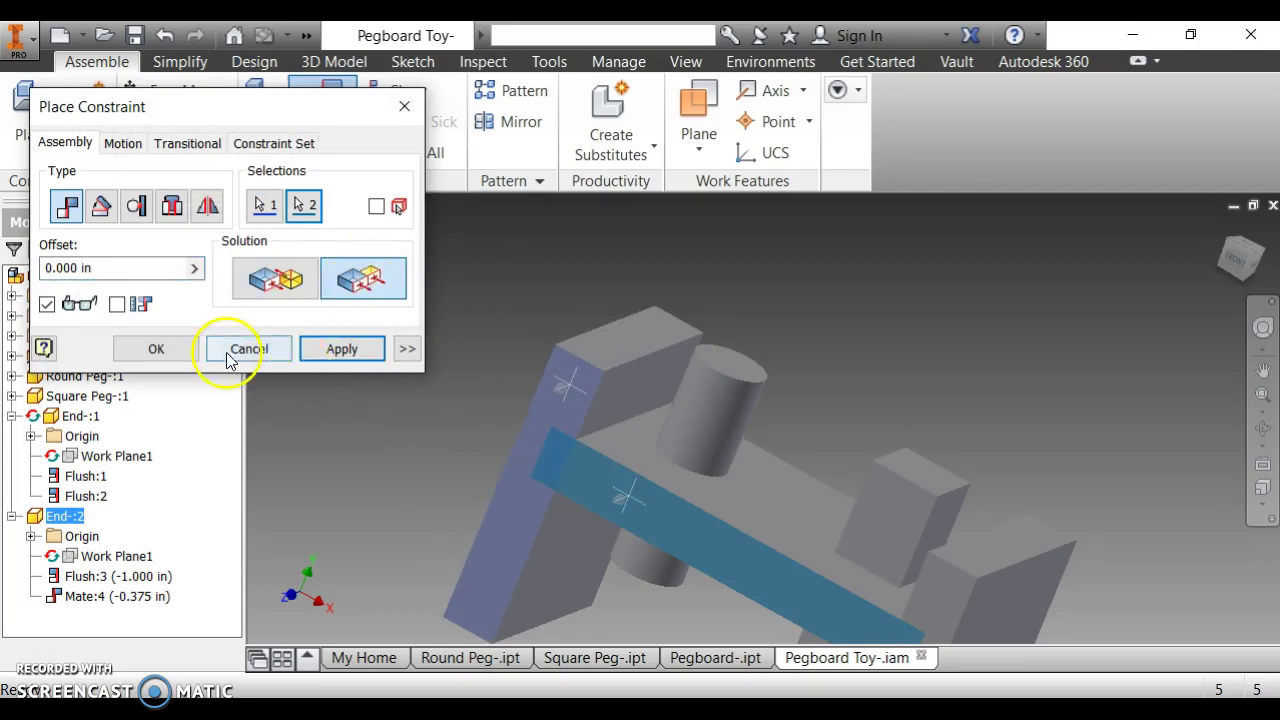
pyautogui.click(165, 350)
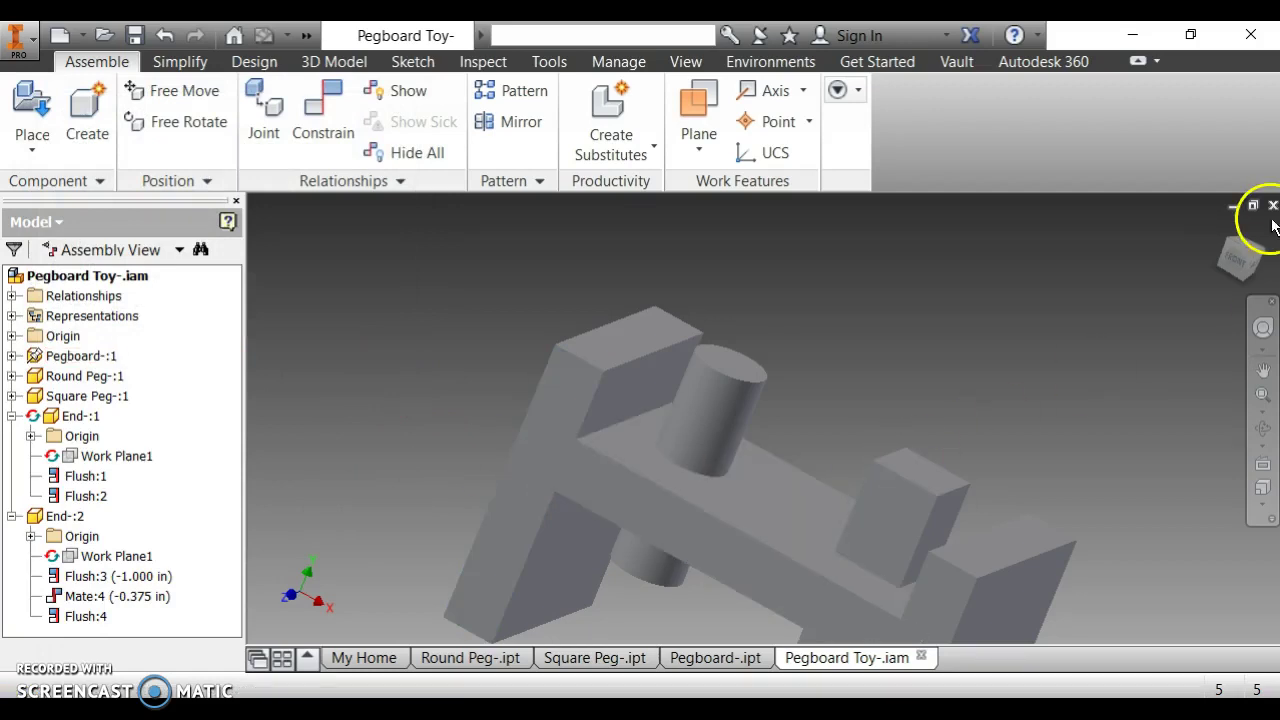
# - In the front view, slide the square peg and the round peg down through the pegboard so they hang below it
pyautogui.click(1228, 243)
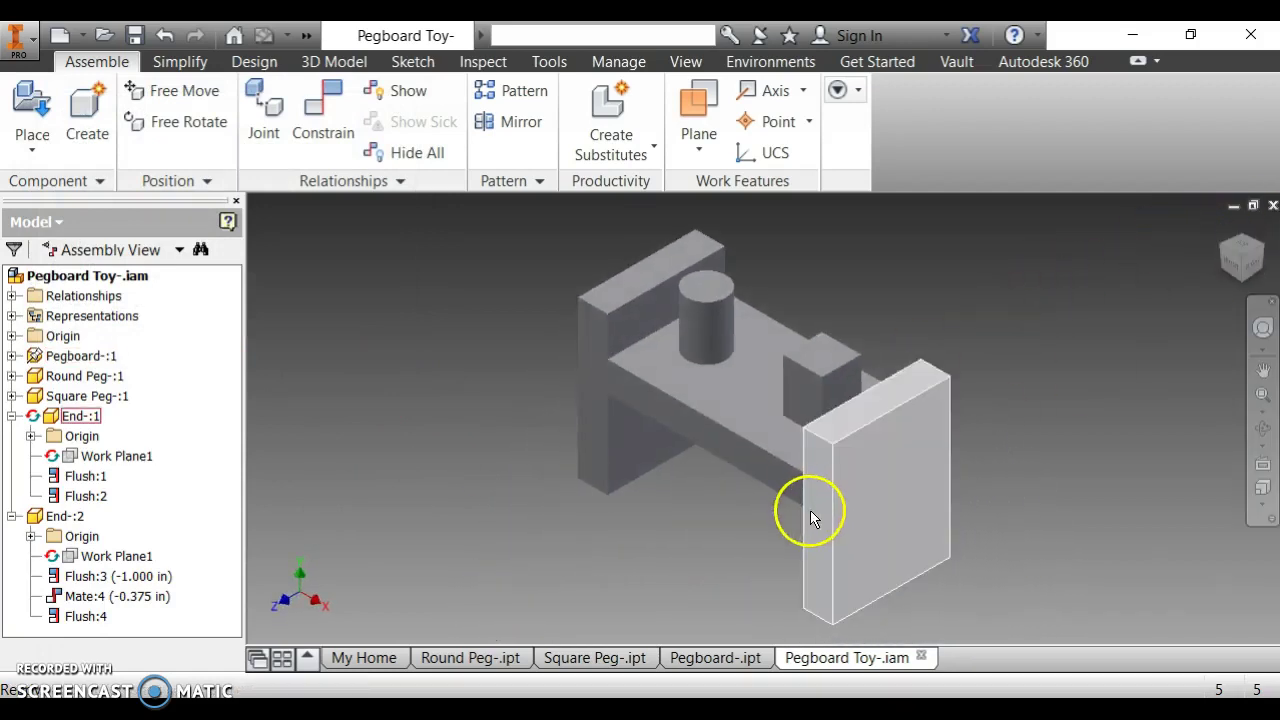
pyautogui.keyDown('shift'); pyautogui.moveTo(810, 510); pyautogui.dragTo(855, 505, button='middle'); pyautogui.keyUp('shift')
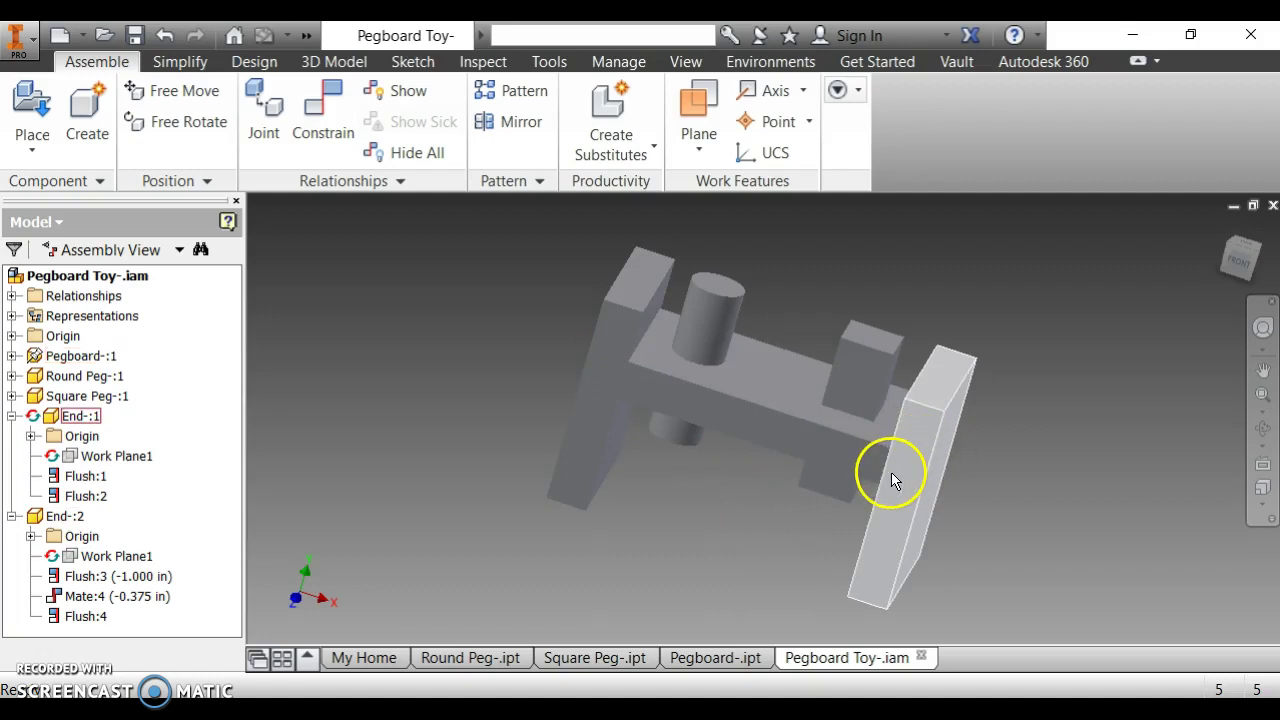
pyautogui.click(1240, 258)
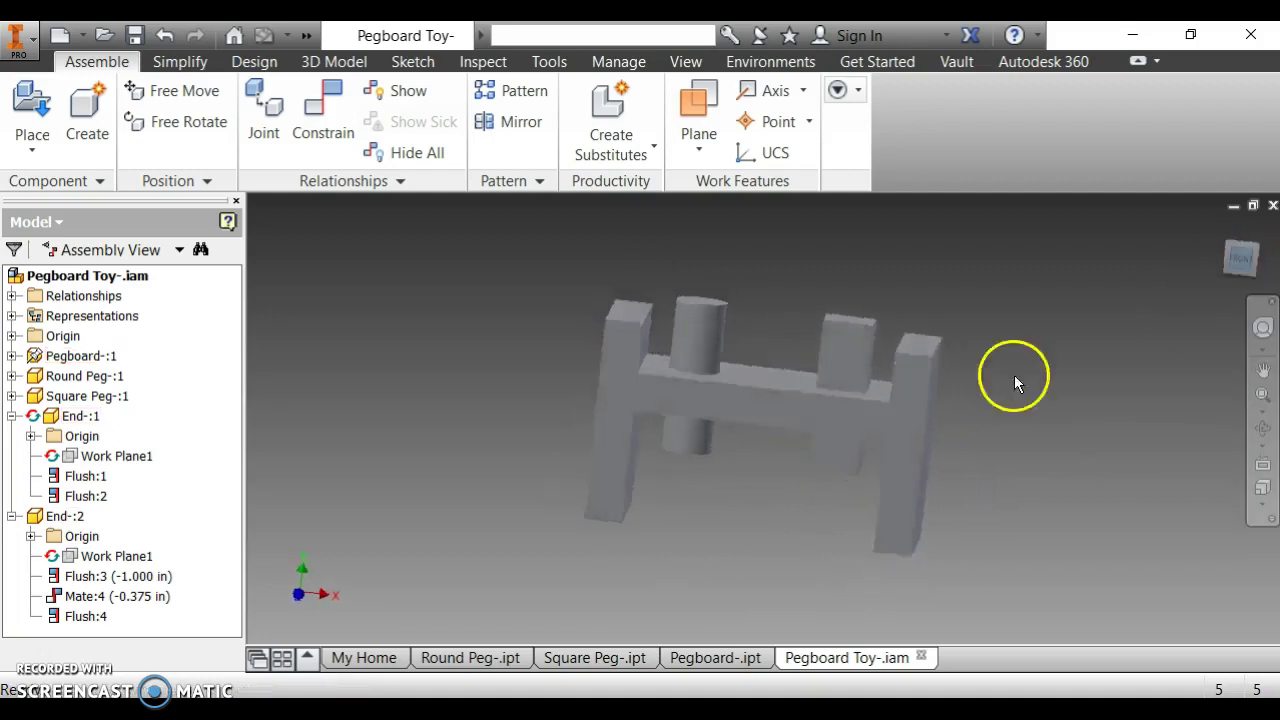
pyautogui.moveTo(859, 355); pyautogui.dragTo(848, 399)
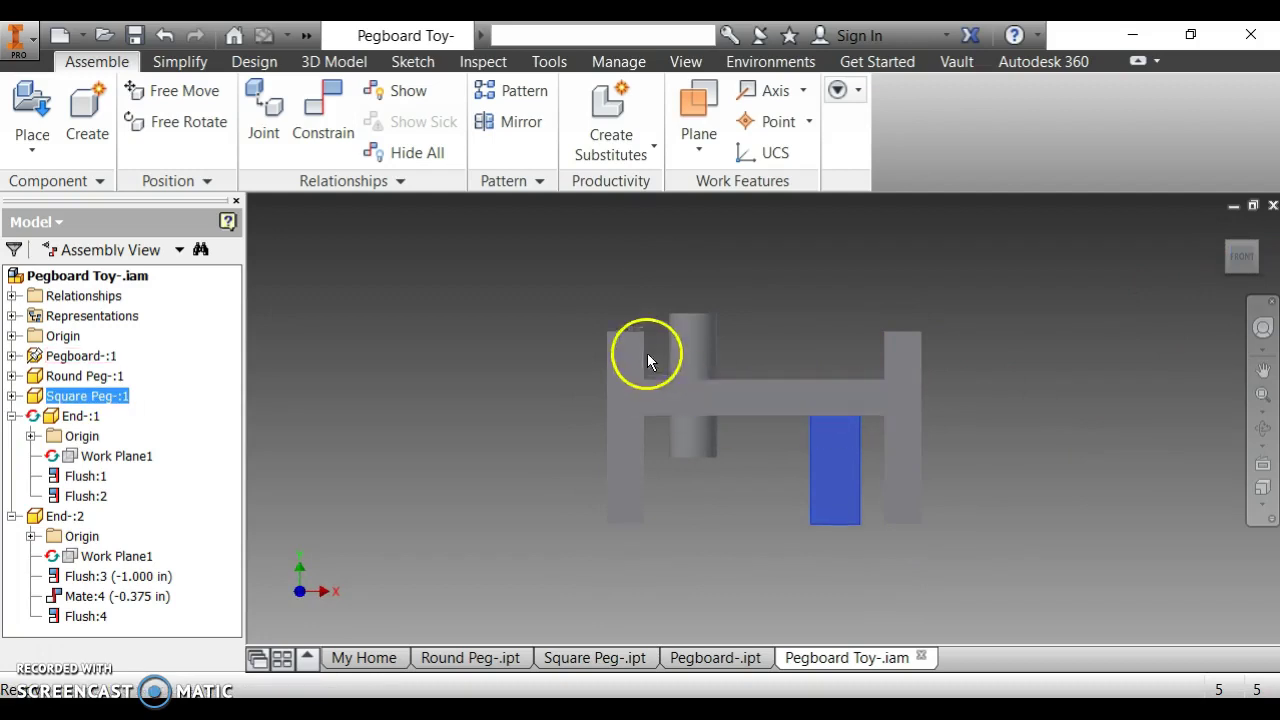
pyautogui.moveTo(691, 352); pyautogui.dragTo(702, 406)
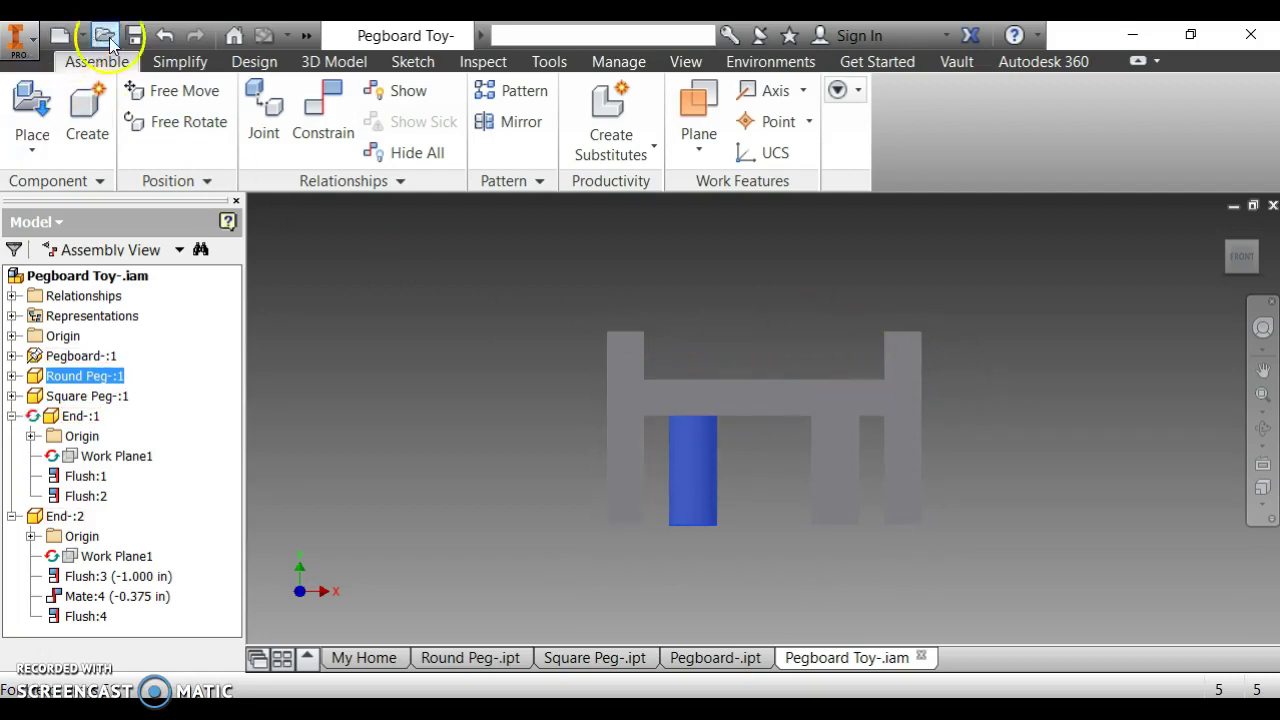
pyautogui.click(394, 351)
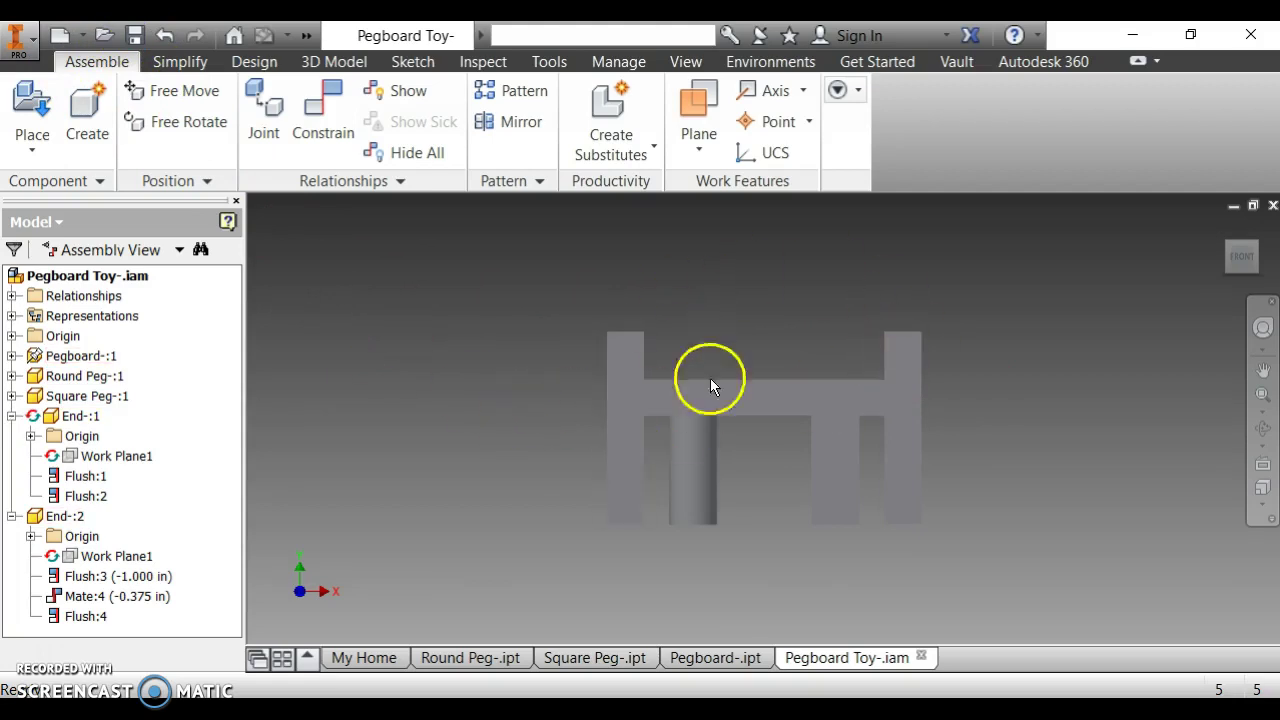